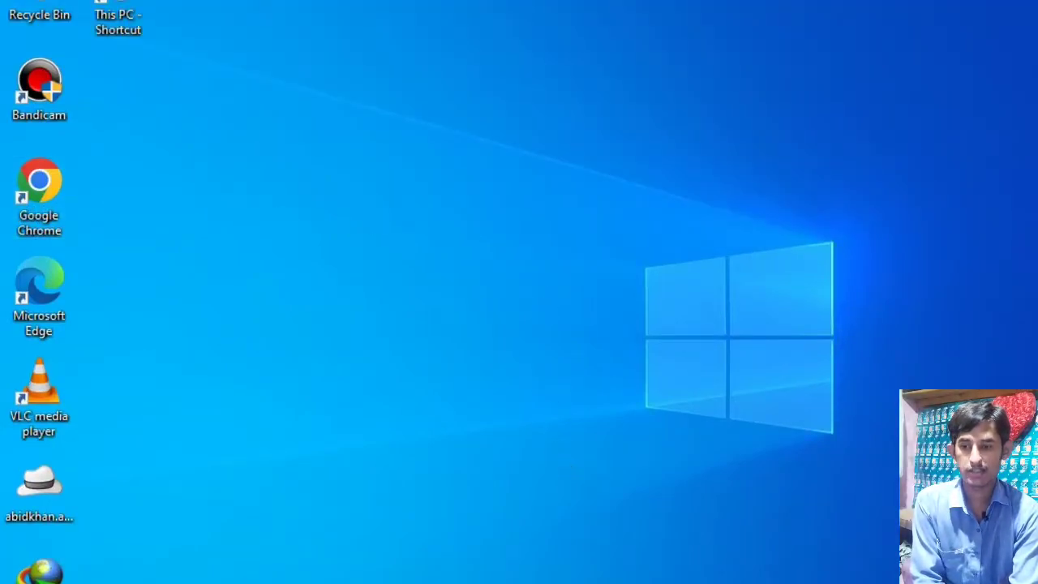
- Bring up the XAMPP Control Panel to check the Apache and MySQL modules, and minimize it
left_click(454, 582)
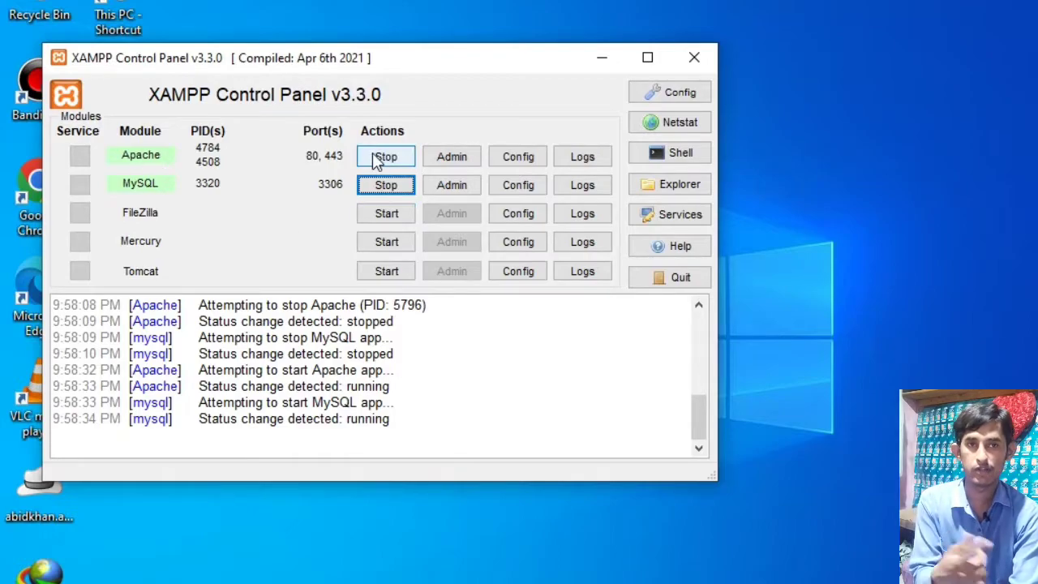
left_click(600, 55)
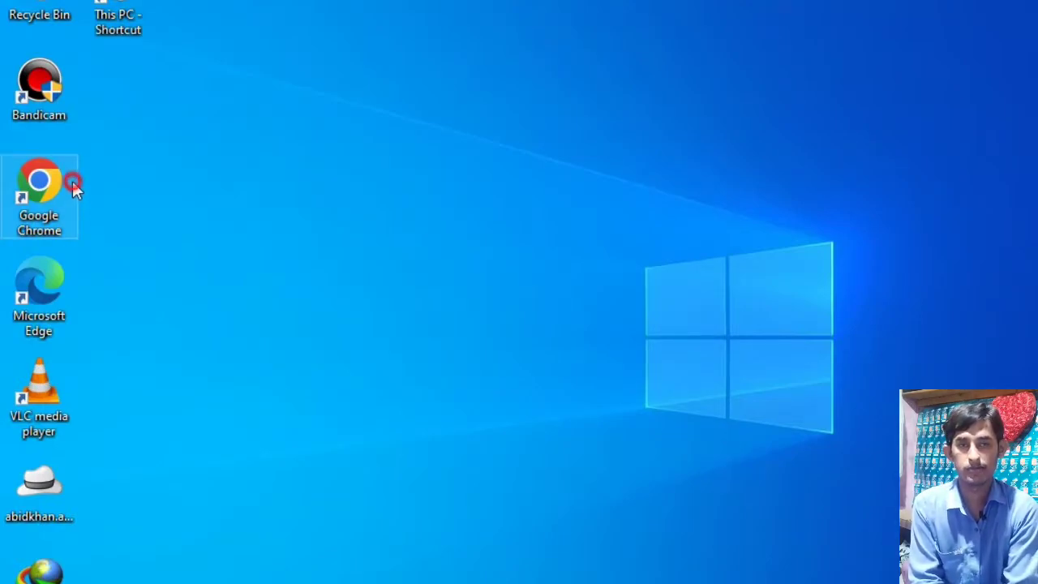
- Switch to Google Chrome and open the WordPress dashboard at localhost/technicalumar/wordpress-6.0.1/wordpress/wp-admin/
double_click(72, 181)
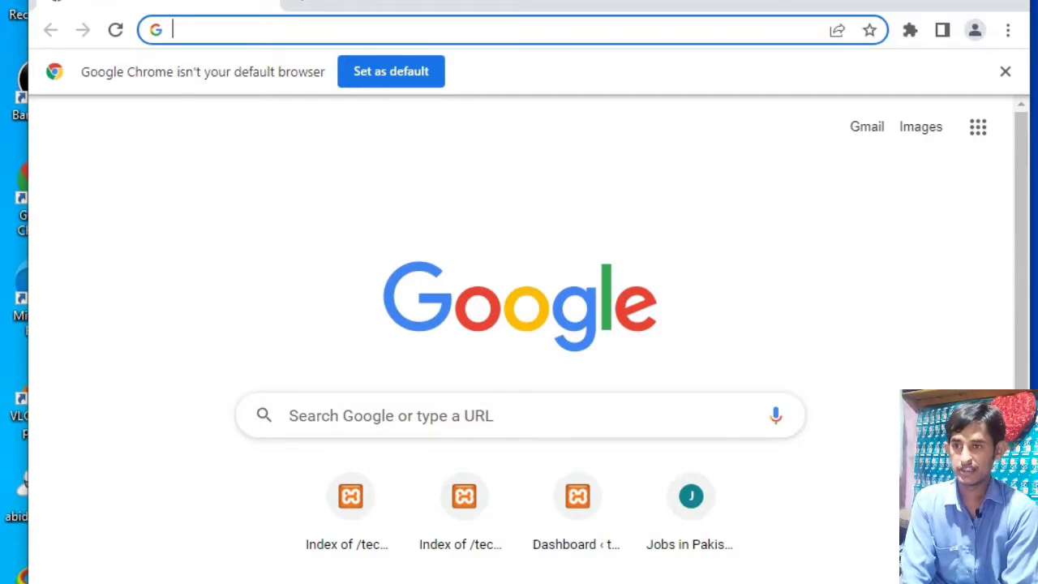
type("loca")
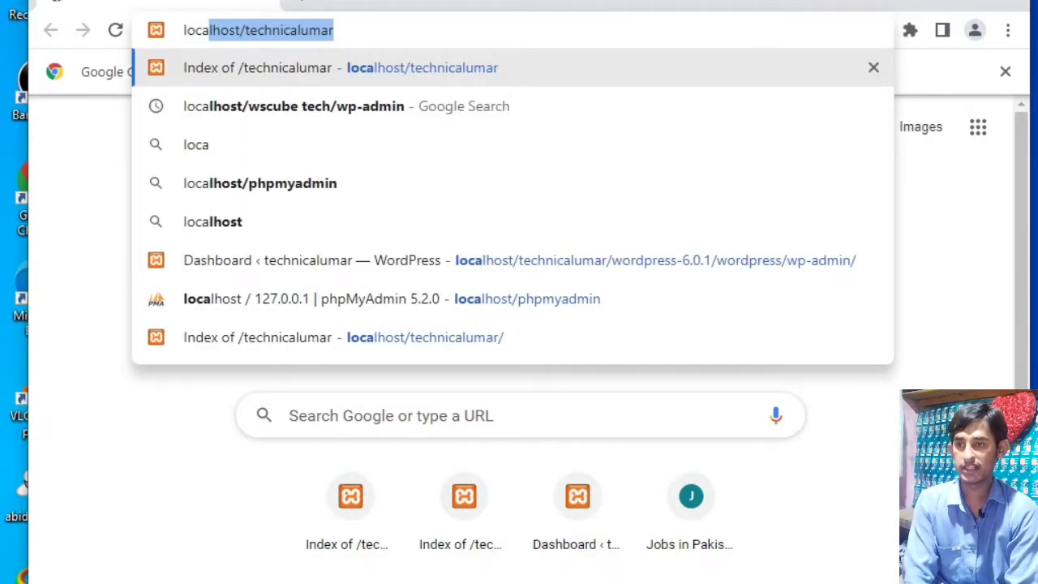
key("Right")
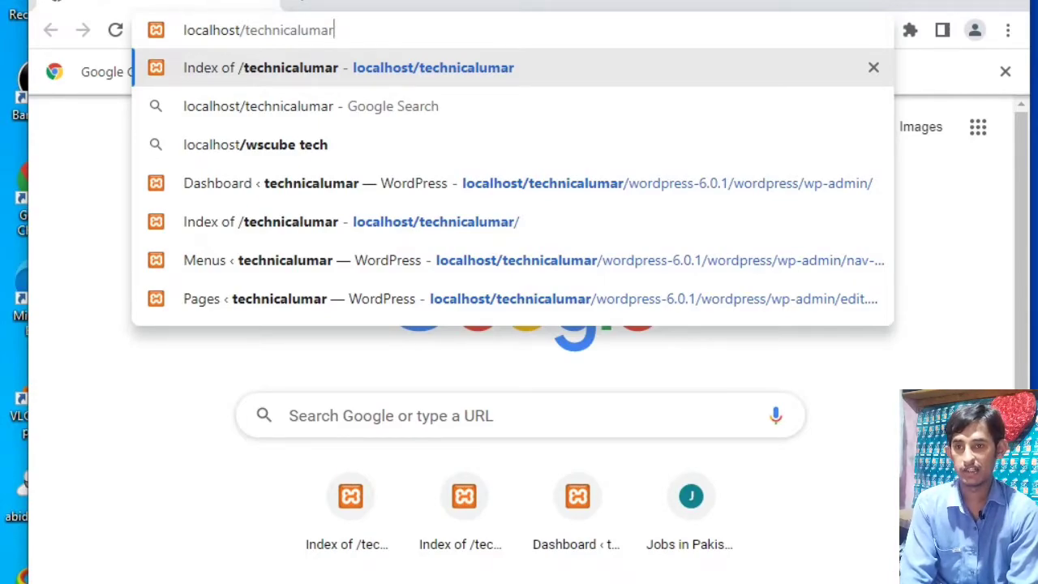
key("Down")
key("Down")
key("Down")
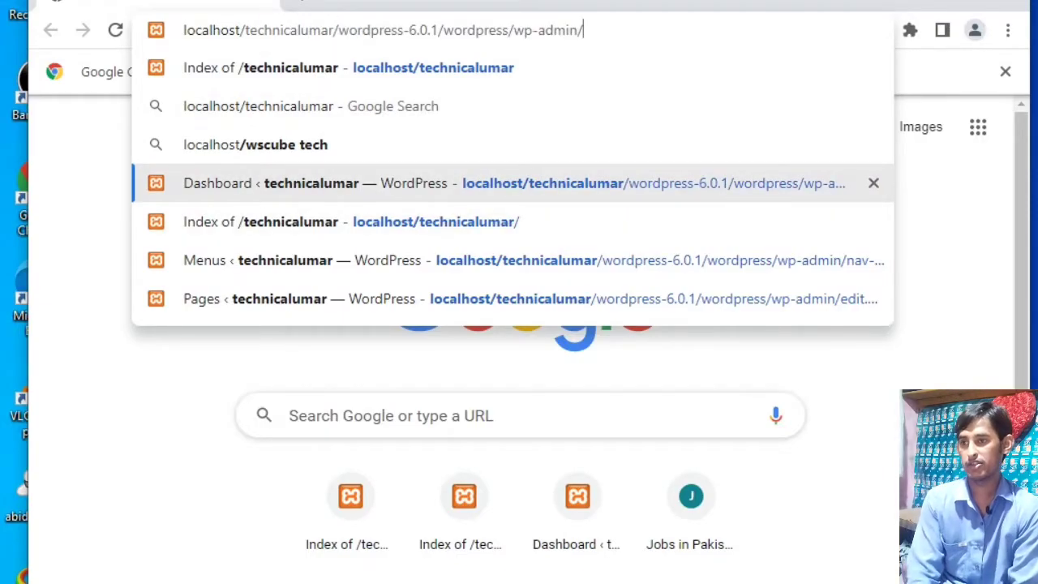
key("Return")
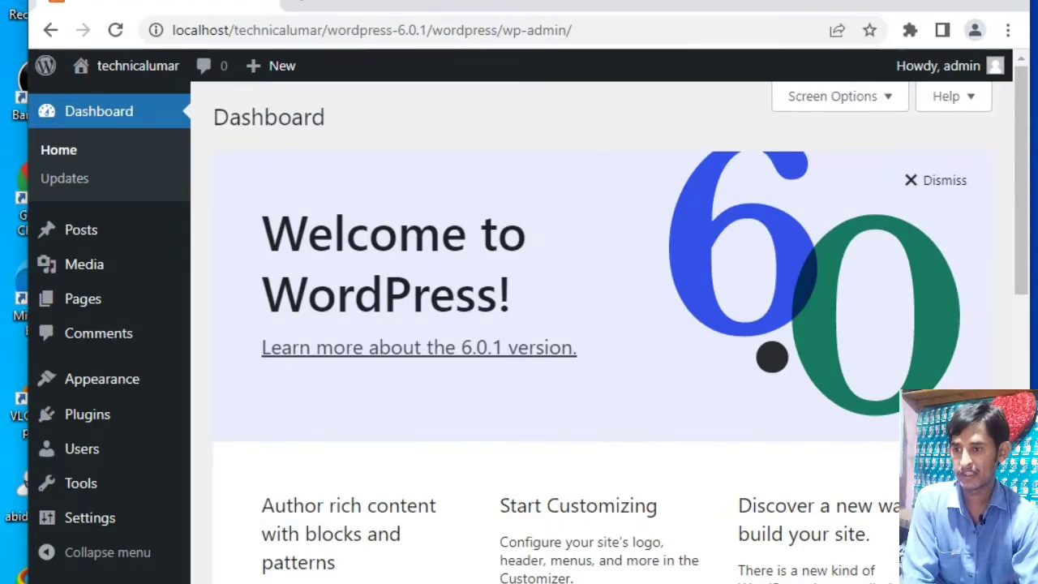
- Create a new WordPress page titled "pakistan" and publish it
mouse_move(126, 299)
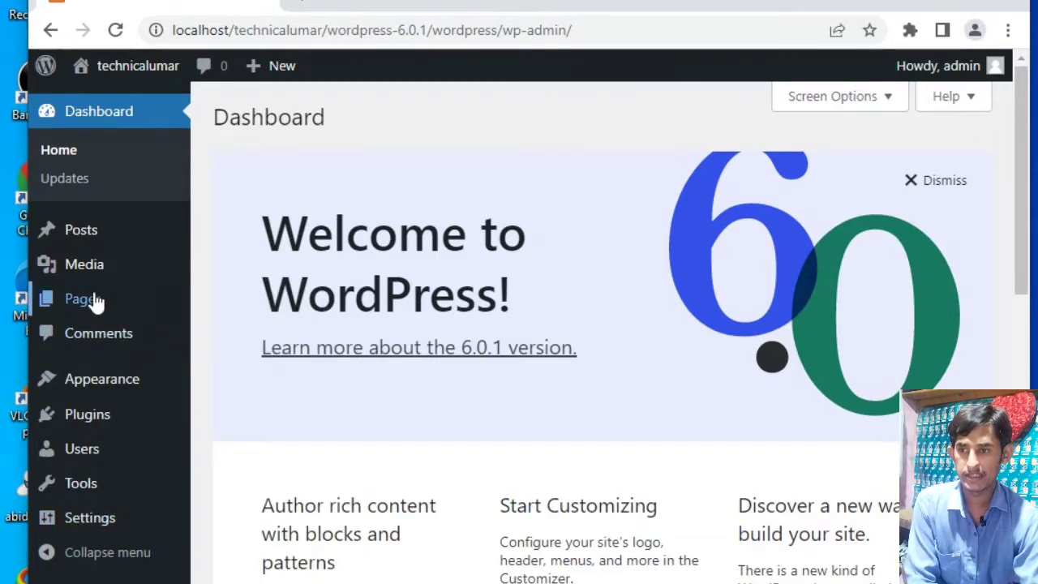
left_click(240, 311)
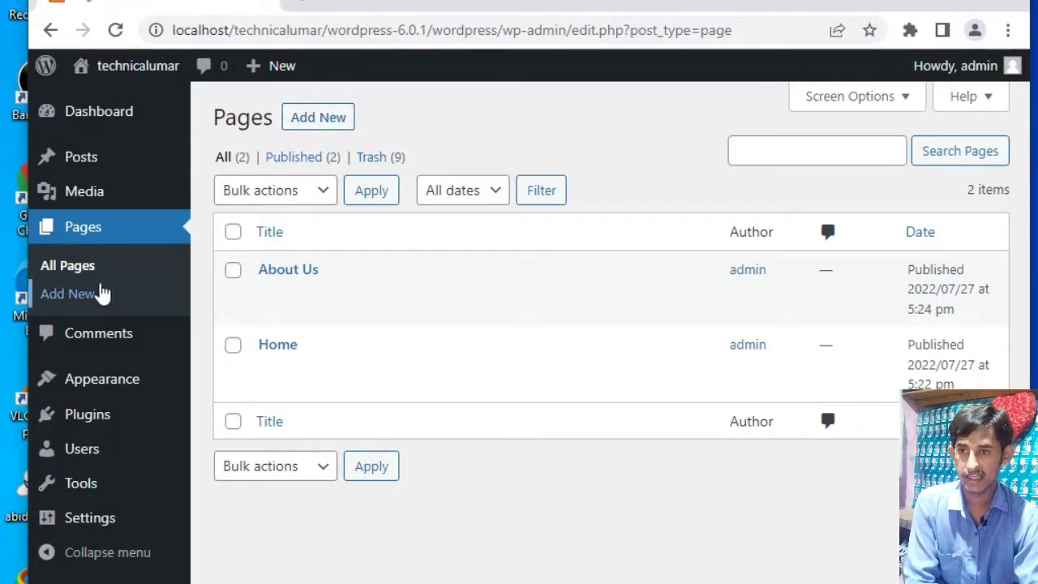
left_click(336, 117)
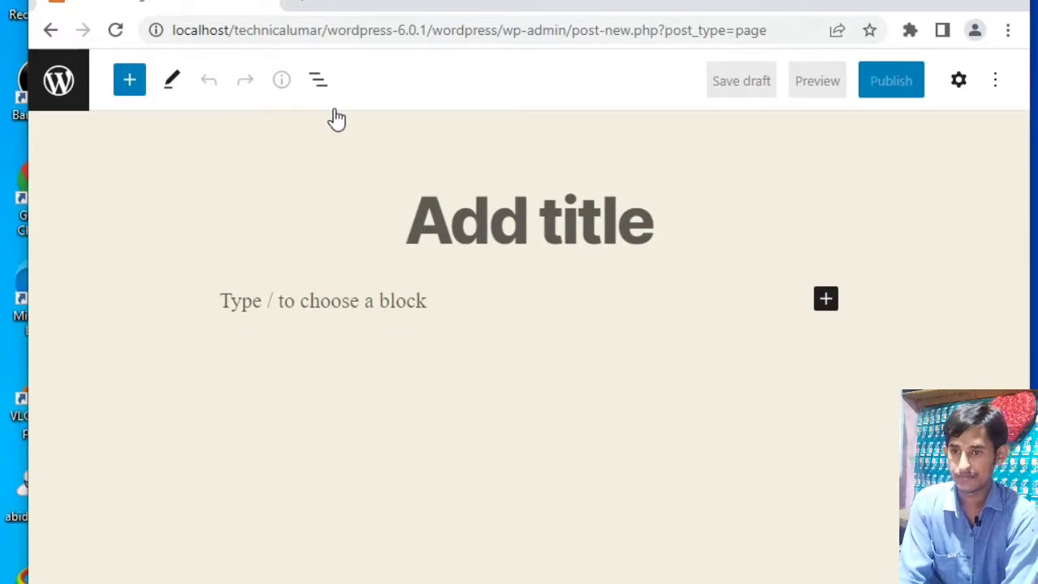
type("pak")
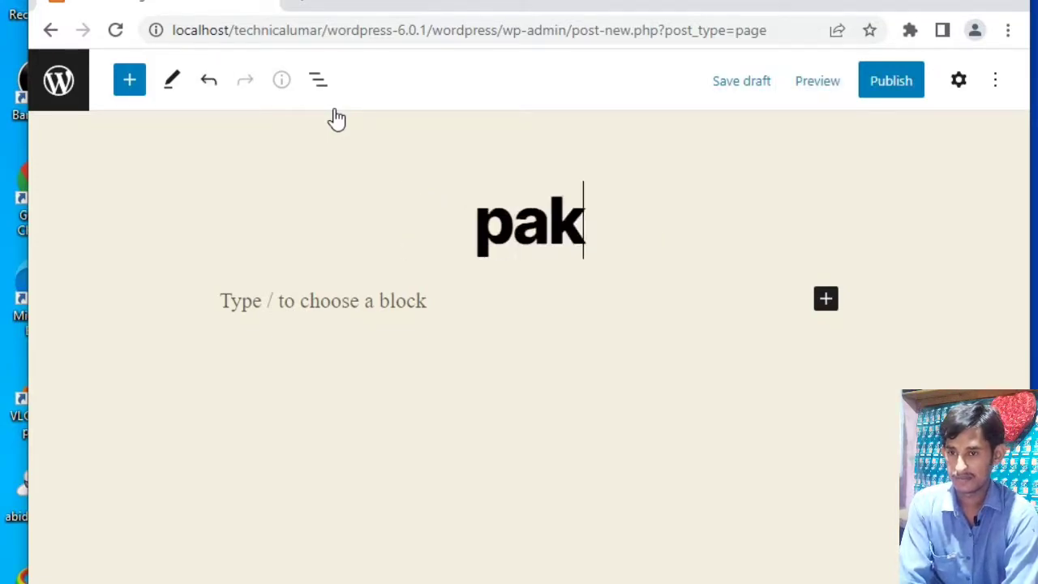
type("istan")
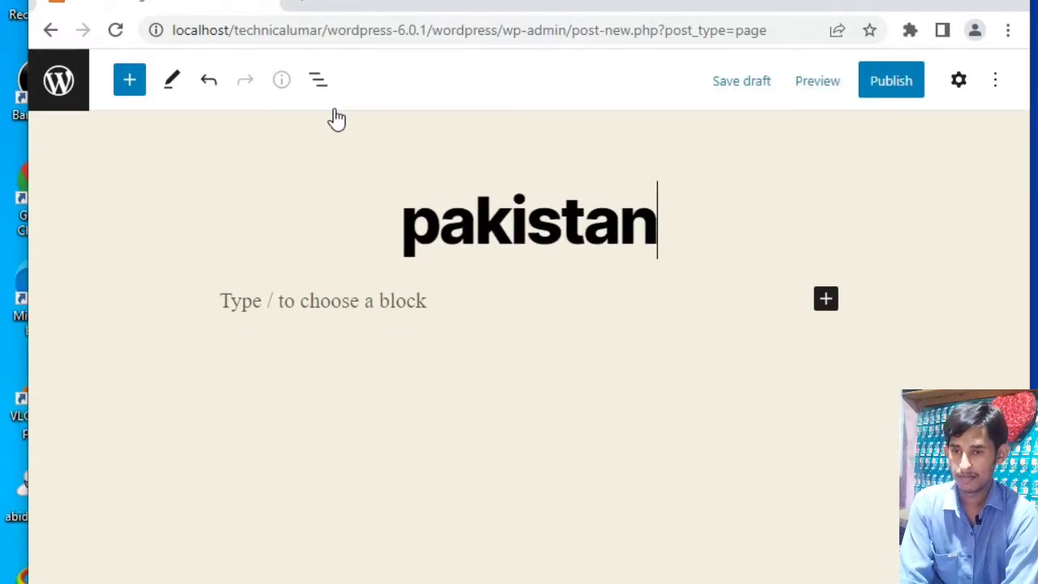
key("BackSpace")
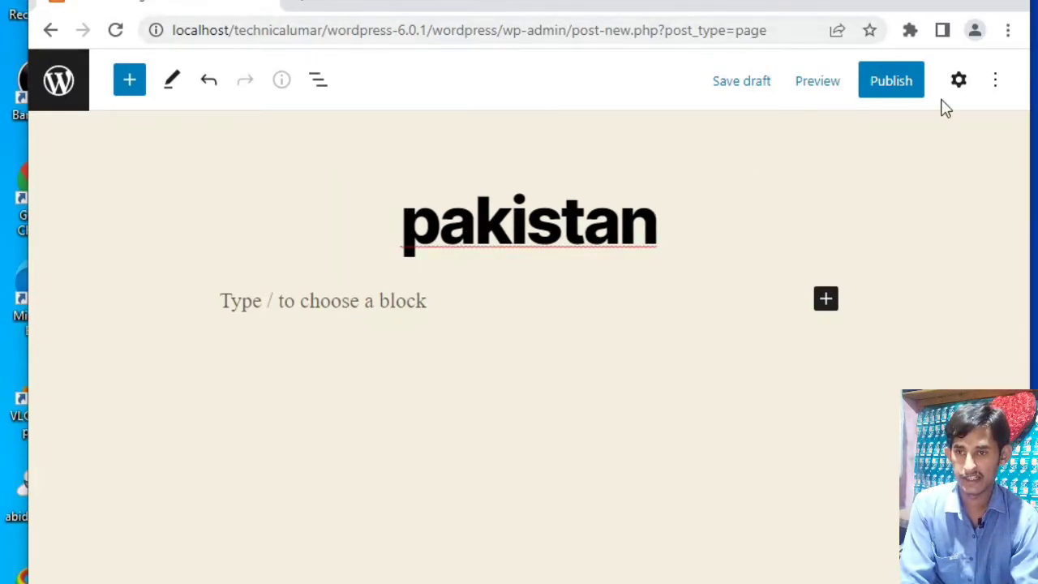
left_click(900, 87)
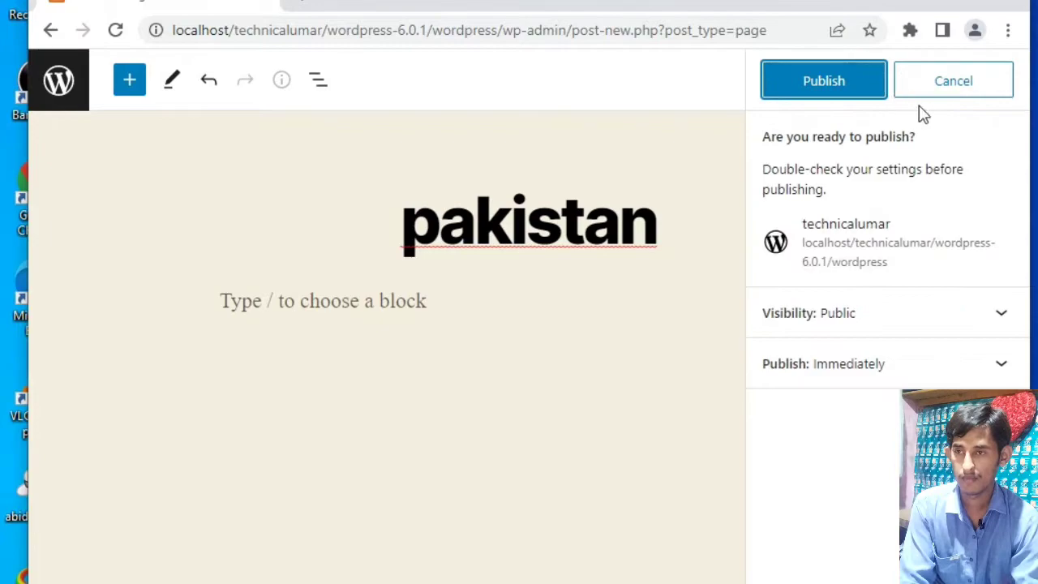
left_click(829, 96)
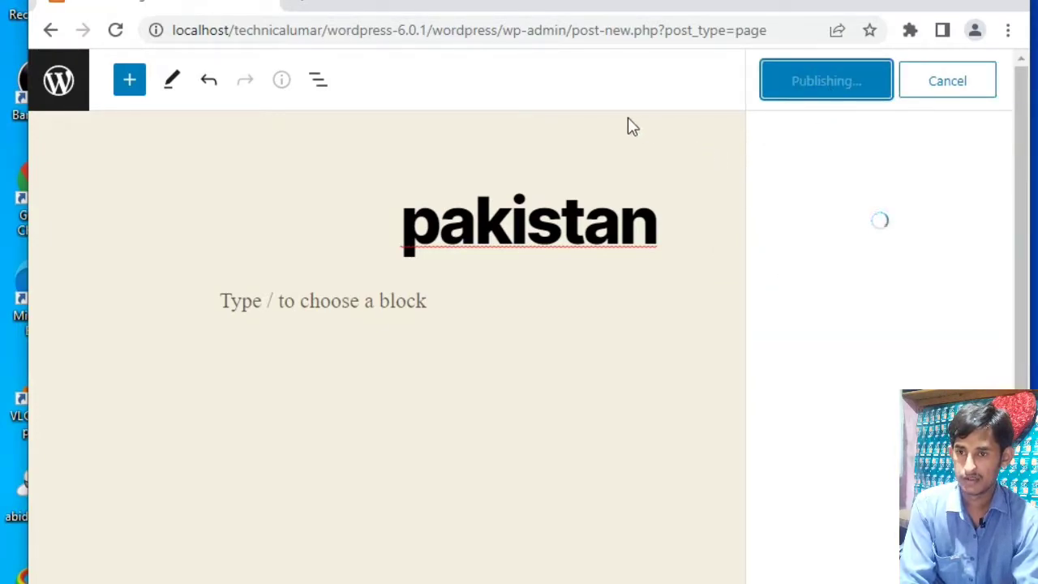
- Copy the published "pakistan" page's address and open it in a new browser tab
left_click(304, 9)
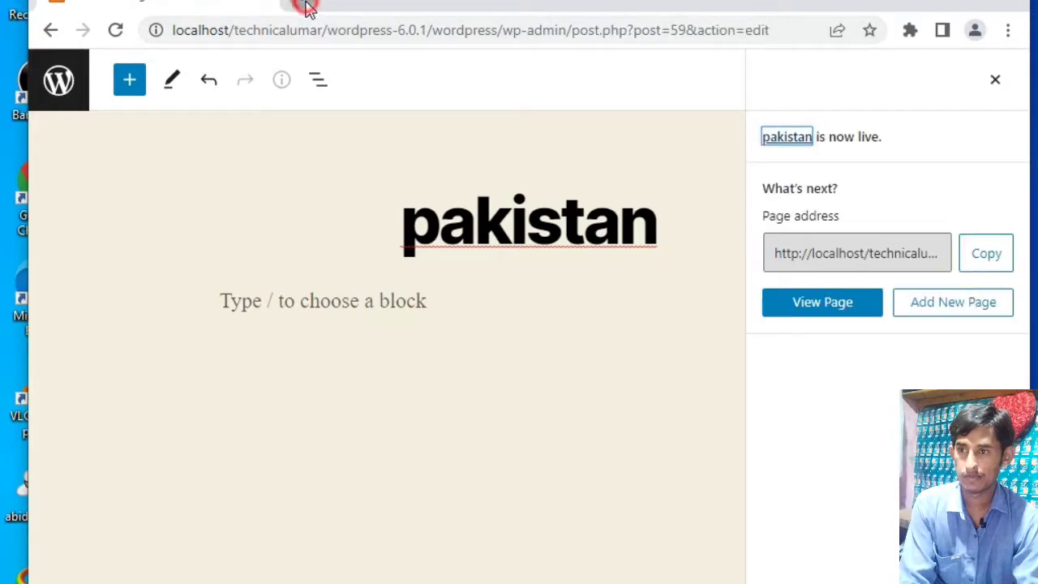
left_click(201, 3)
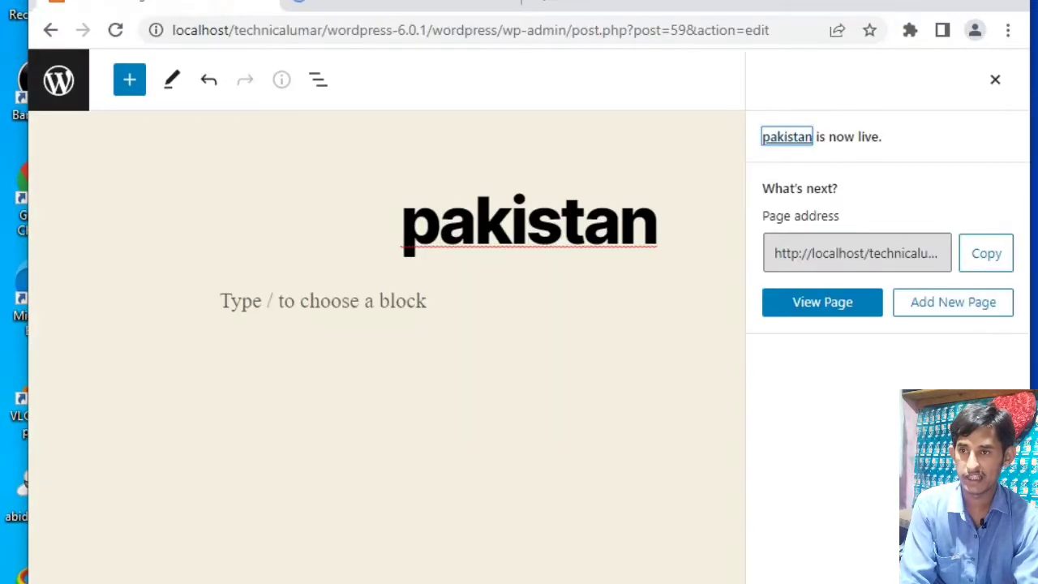
left_click(980, 253)
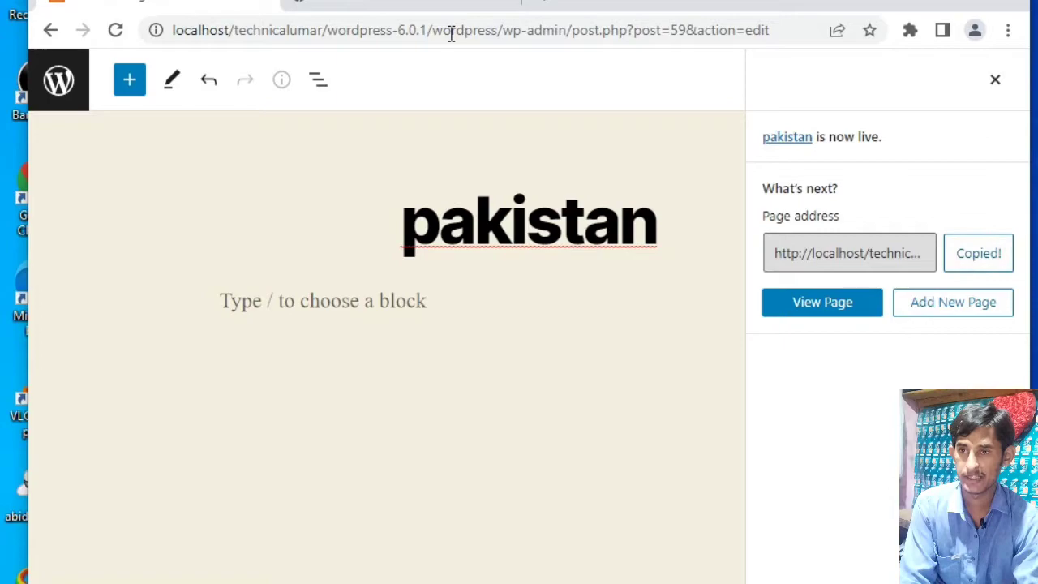
key("ctrl+Tab")
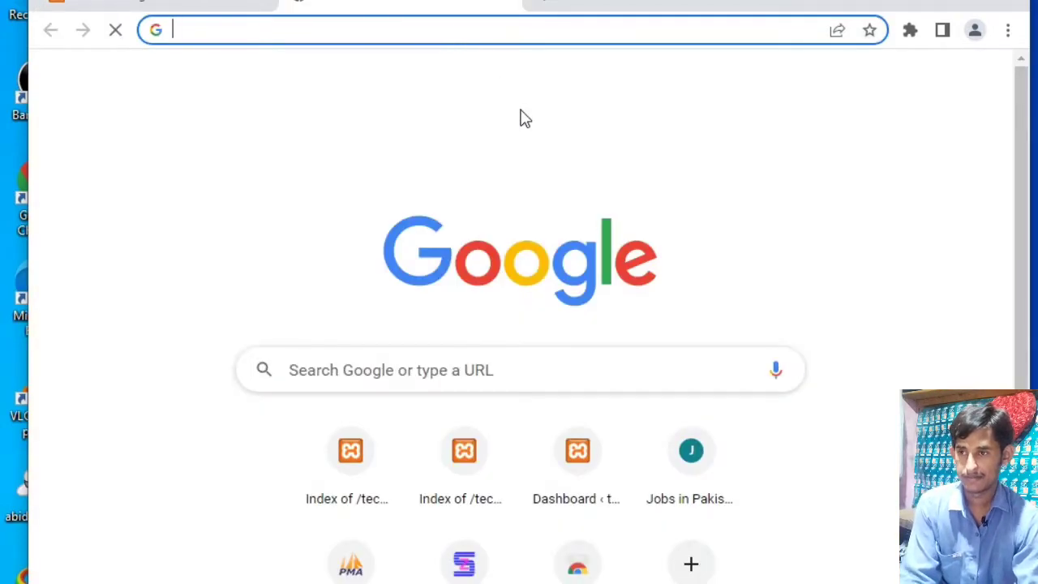
right_click(511, 27)
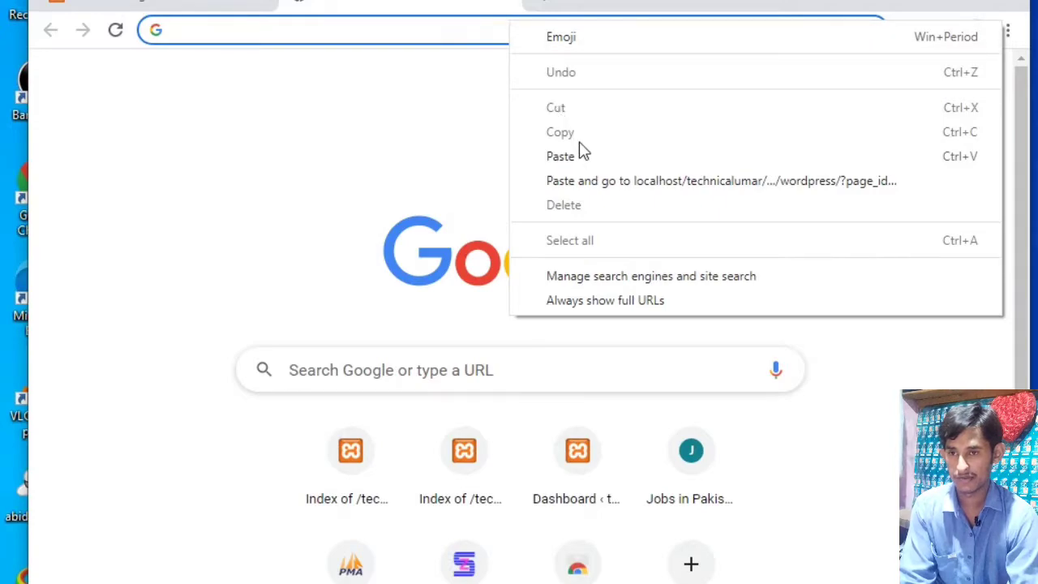
left_click(575, 181)
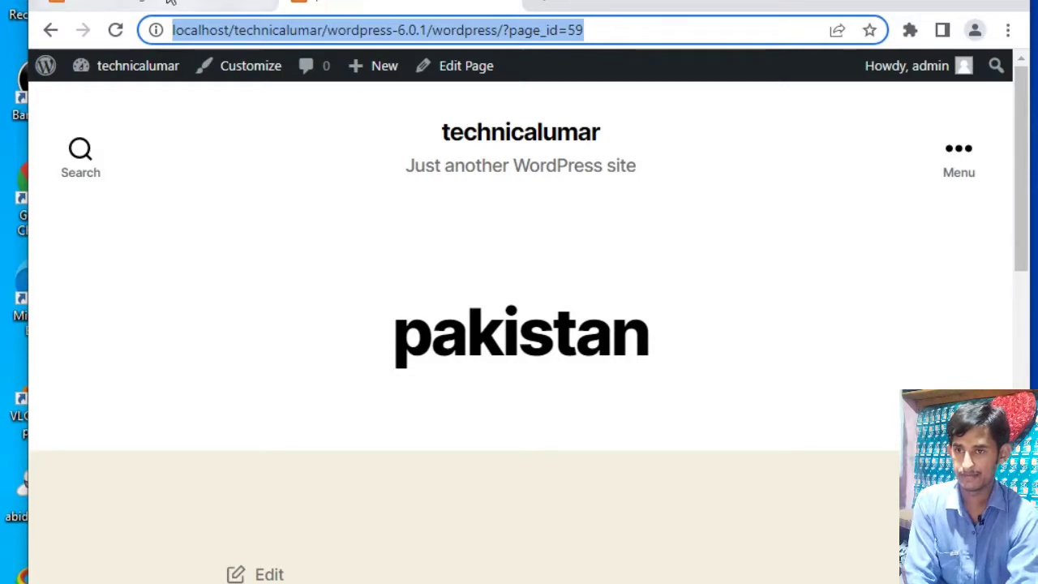
- Load the site's home page by removing the page_id query from the address, leaving localhost/technicalumar/wordpress-6.0.1/wordpress/
left_click(718, 28)
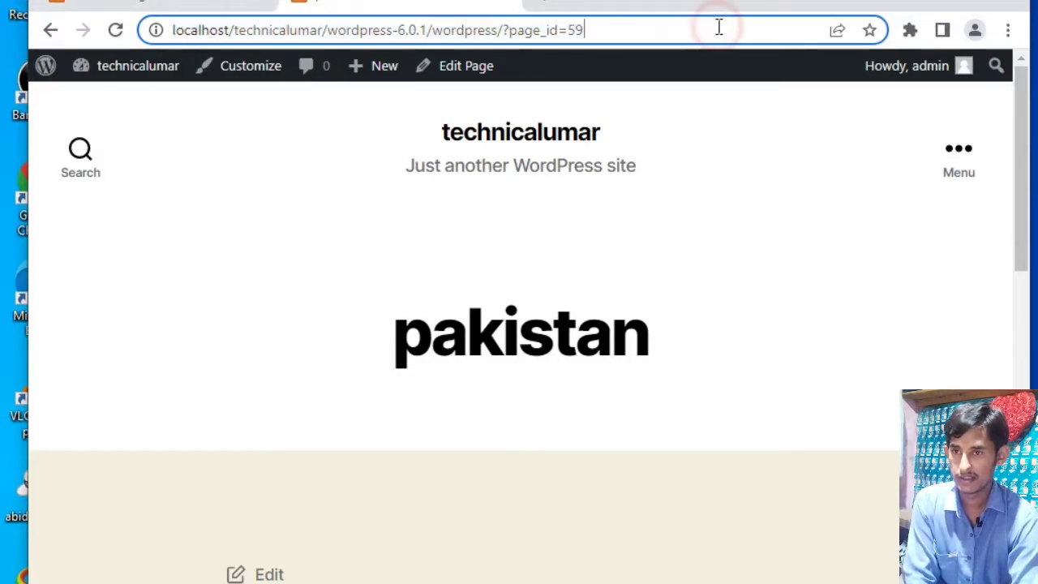
key("BackSpace")
key("BackSpace")
key("BackSpace")
key("BackSpace")
key("BackSpace")
key("BackSpace")
key("BackSpace")
key("BackSpace")
key("BackSpace")
key("BackSpace")
key("BackSpace")
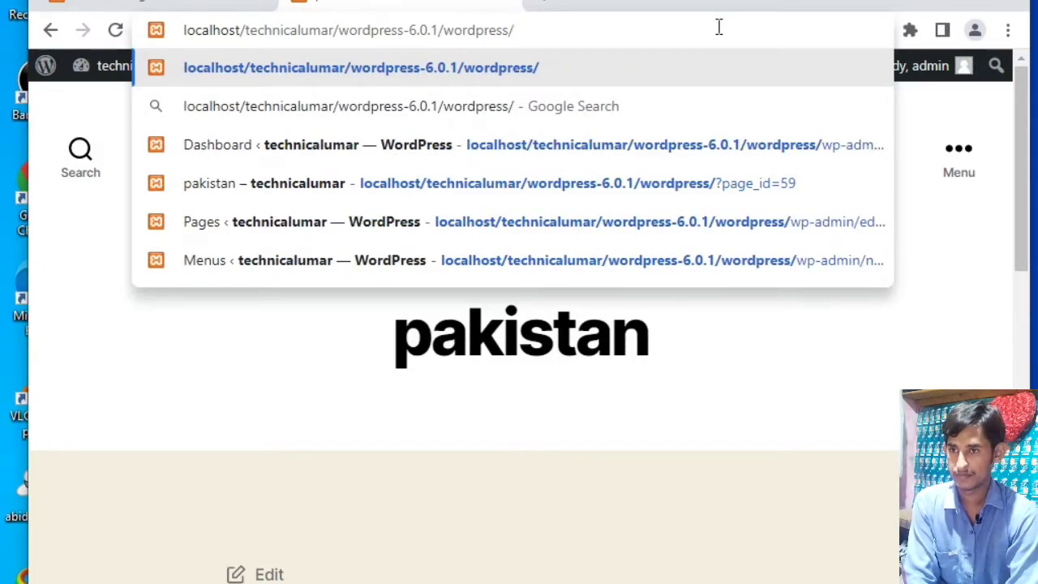
key("Return")
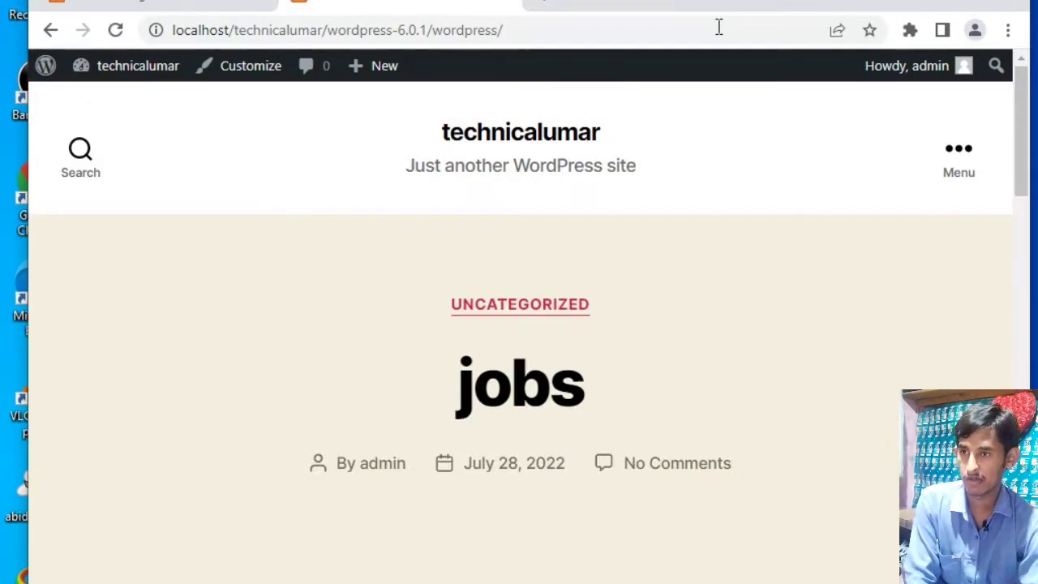
- Return to the "pakistan" page editor and add and publish another page titled "jobs"
left_click(179, 5)
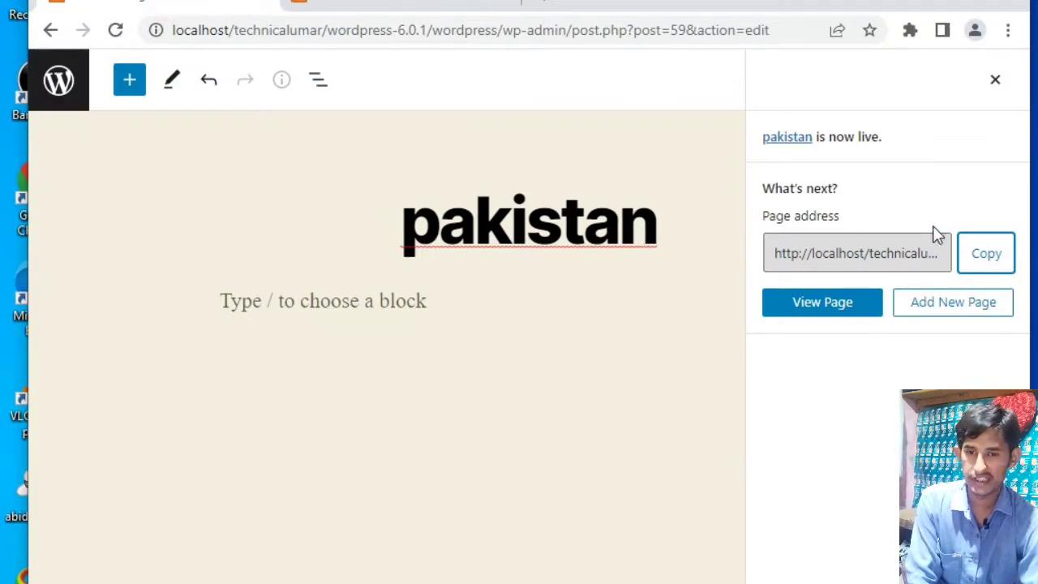
left_click(973, 320)
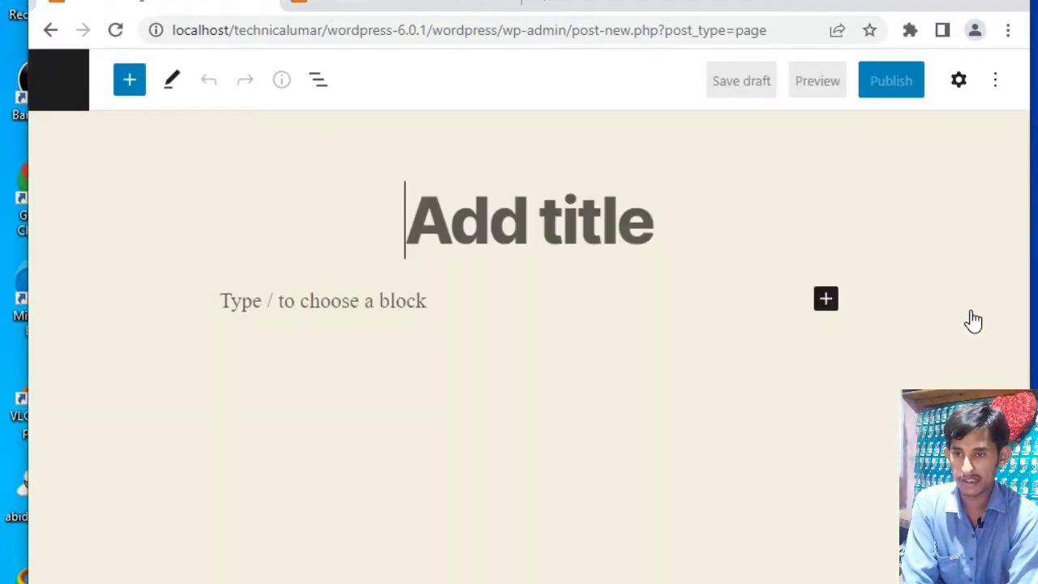
type("job")
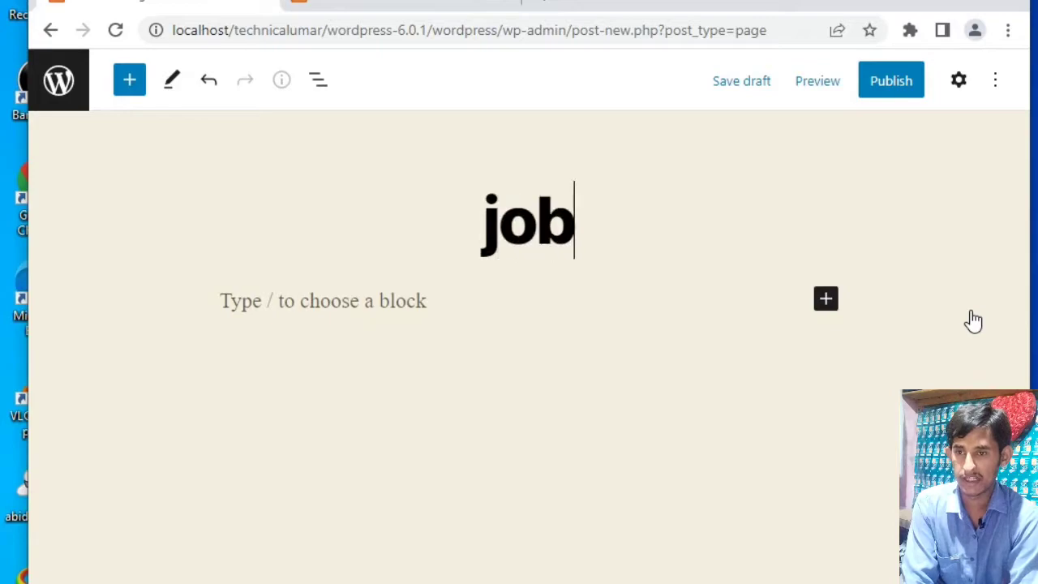
type("s")
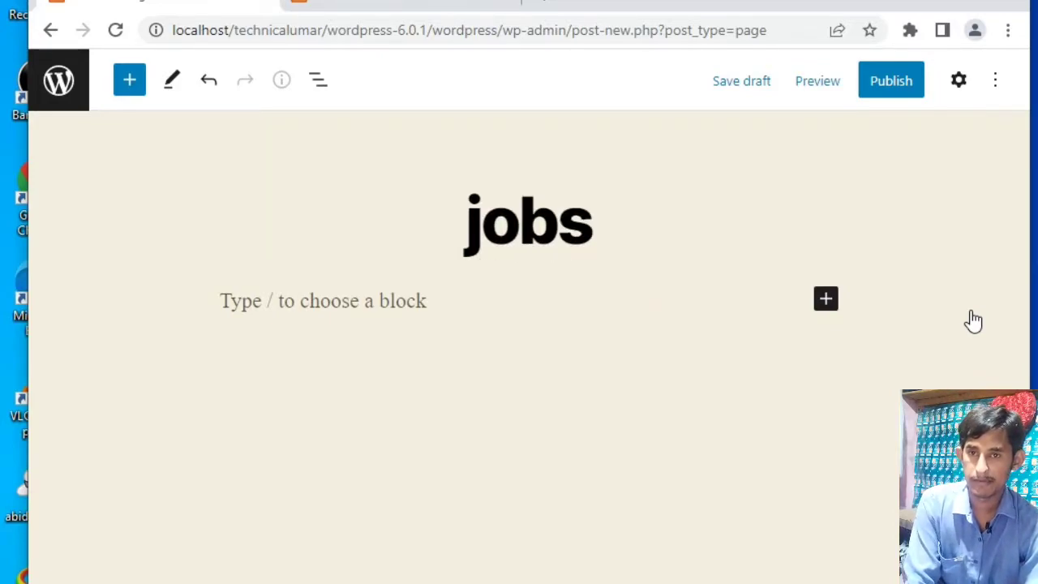
left_click(873, 81)
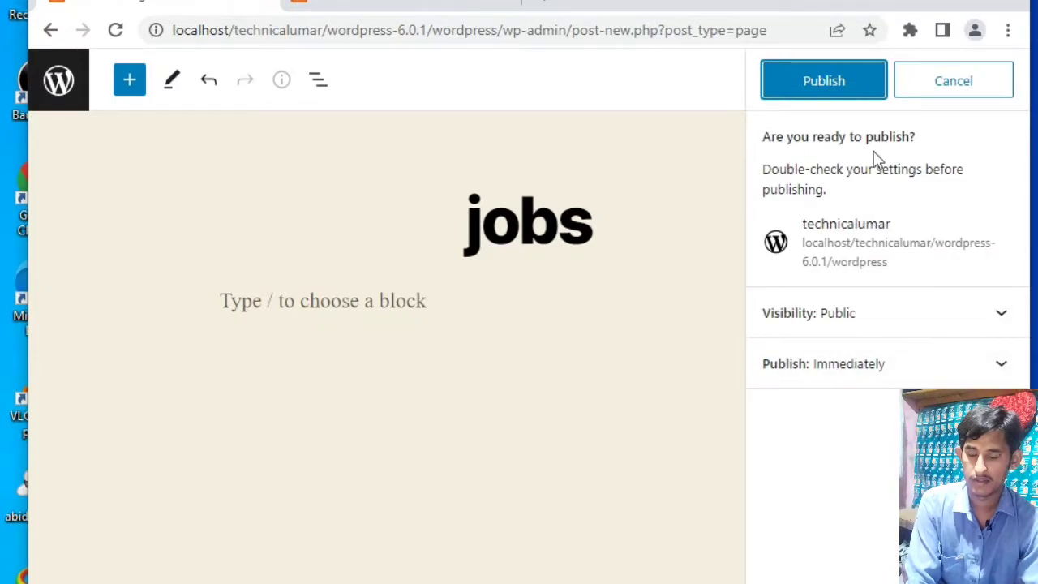
left_click(849, 82)
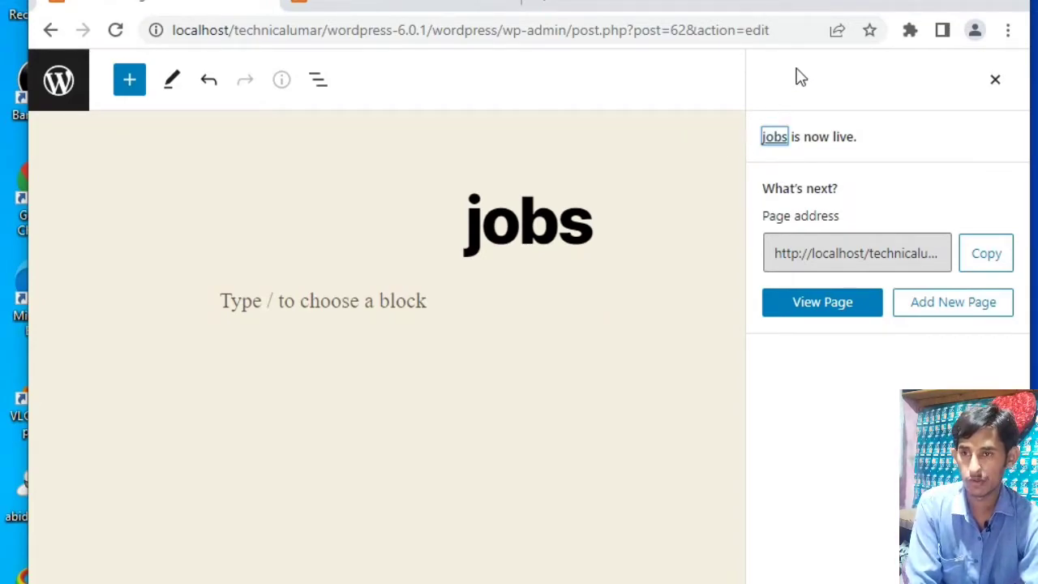
- Reload the site's front end and look through the home page's posts and footer sections
left_click(430, 4)
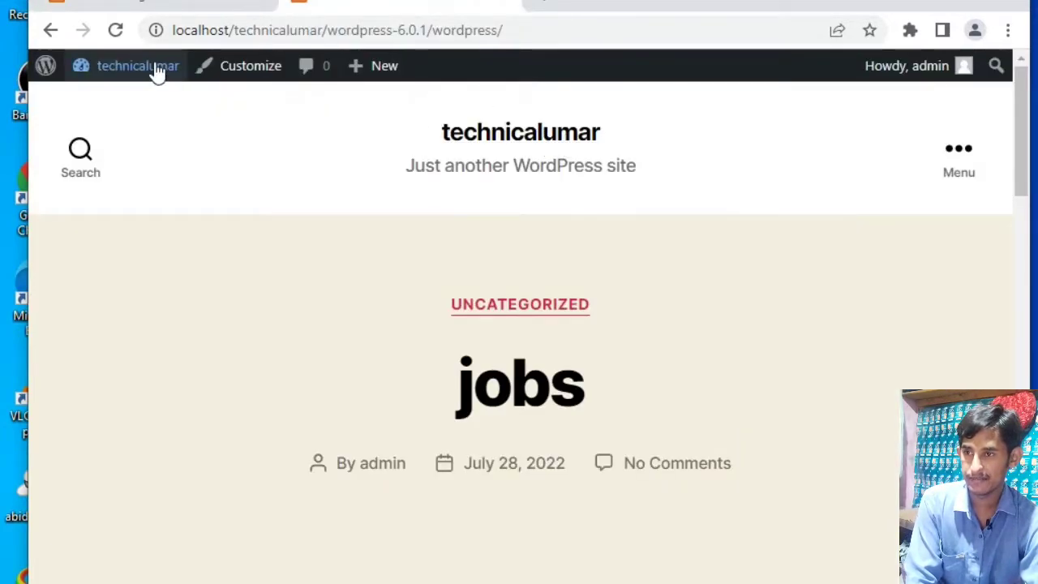
left_click(127, 34)
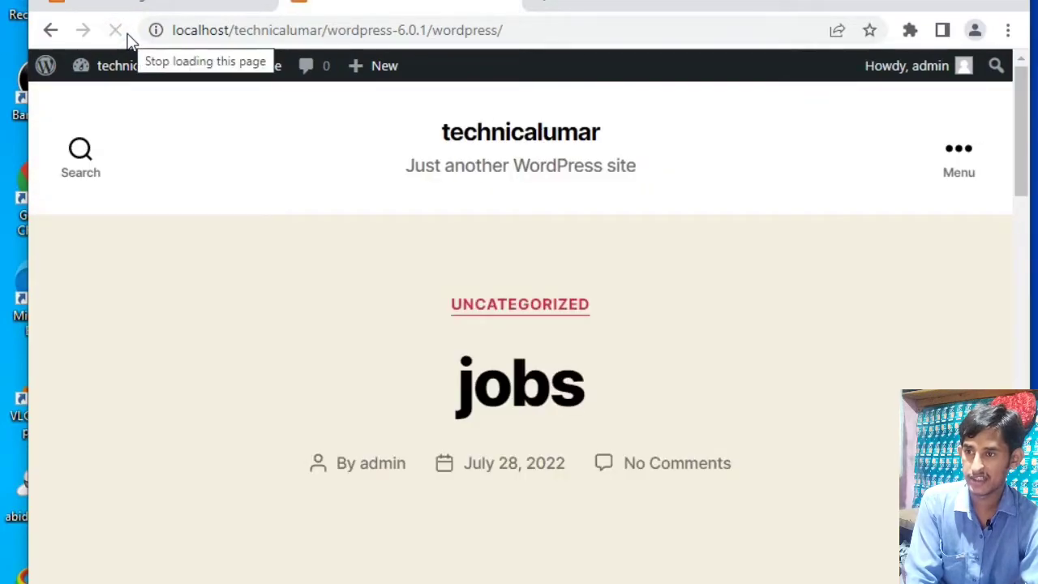
mouse_move(87, 76)
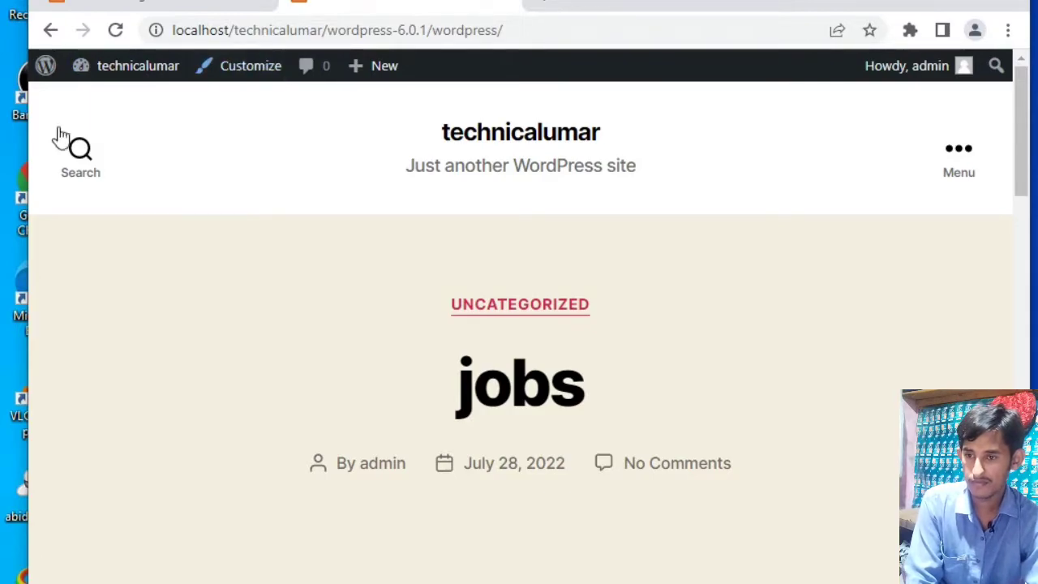
scroll(527, 364, "down", 7)
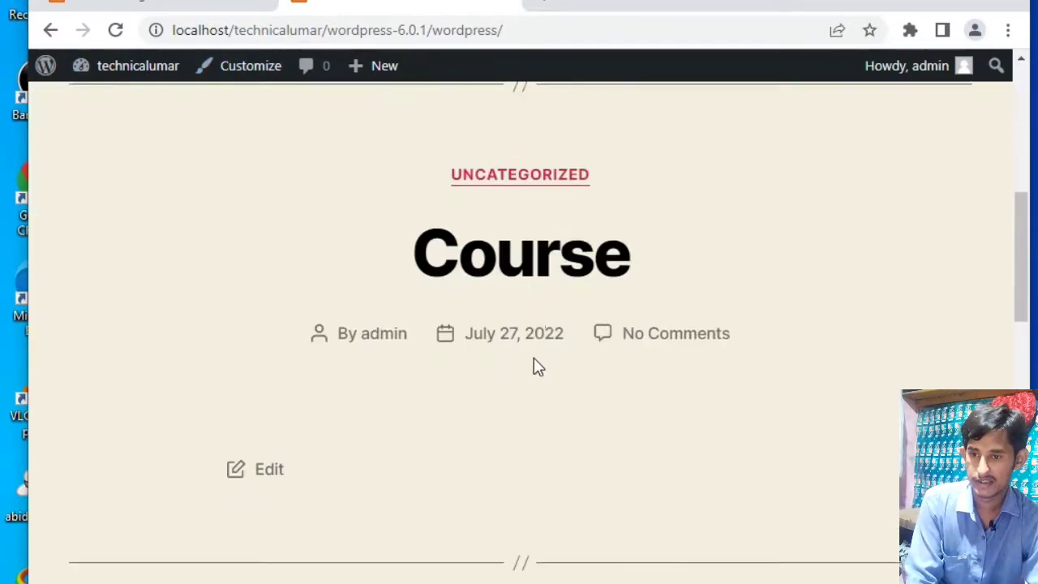
scroll(533, 360, "down", 10)
scroll(535, 366, "down", 6)
scroll(535, 367, "up", 4)
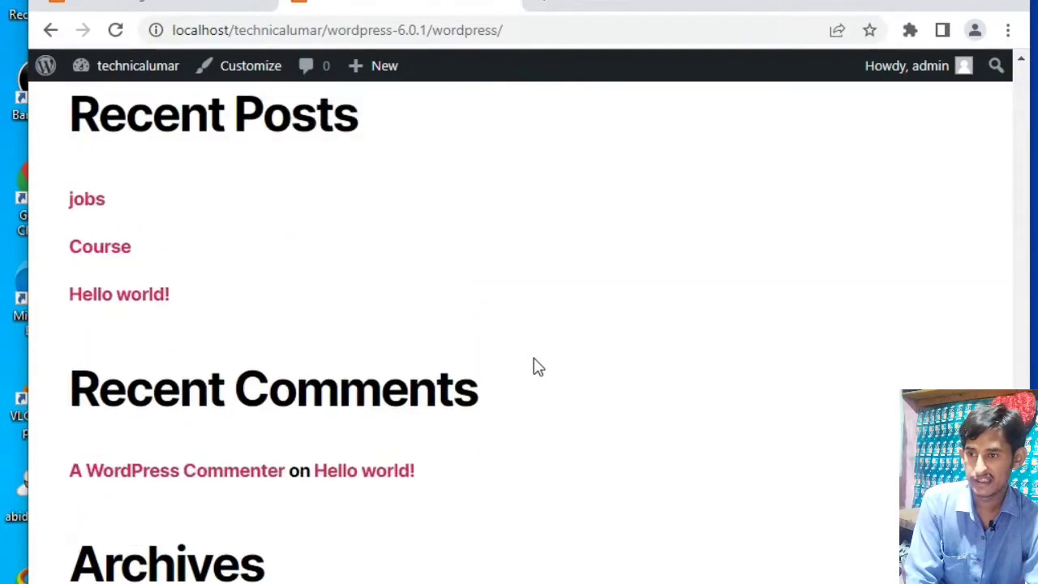
- Open the localhost/technicalumar directory listing by shortening the site's home page address
scroll(536, 366, "up", 2)
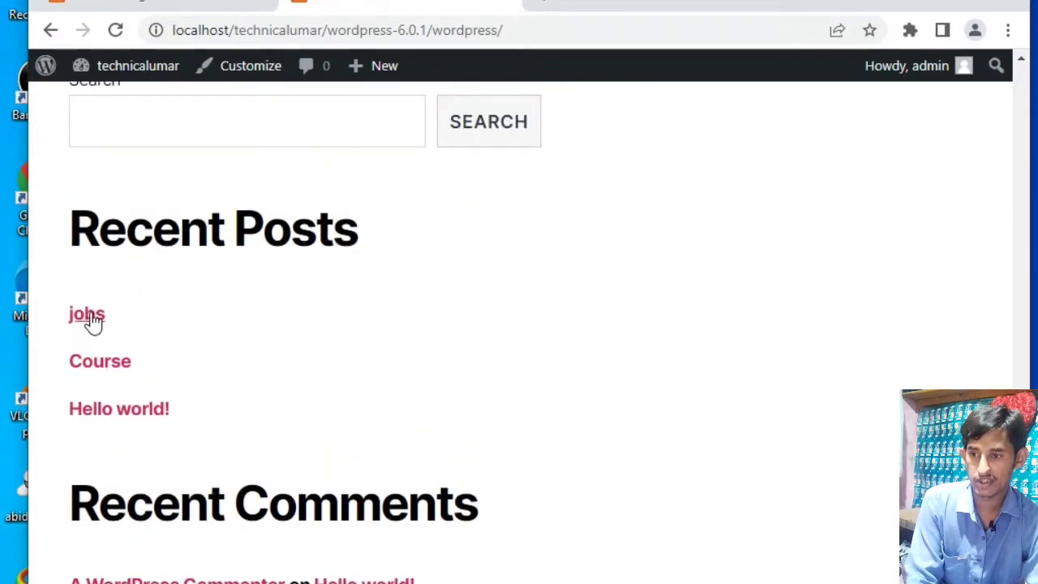
scroll(255, 349, "down", 1)
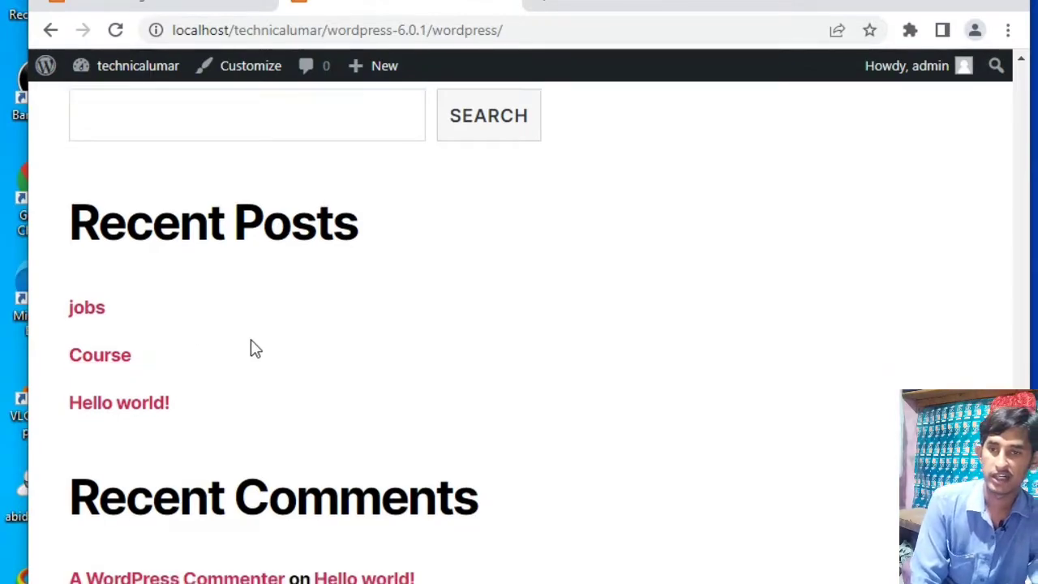
scroll(251, 347, "down", 5)
scroll(252, 347, "up", 10)
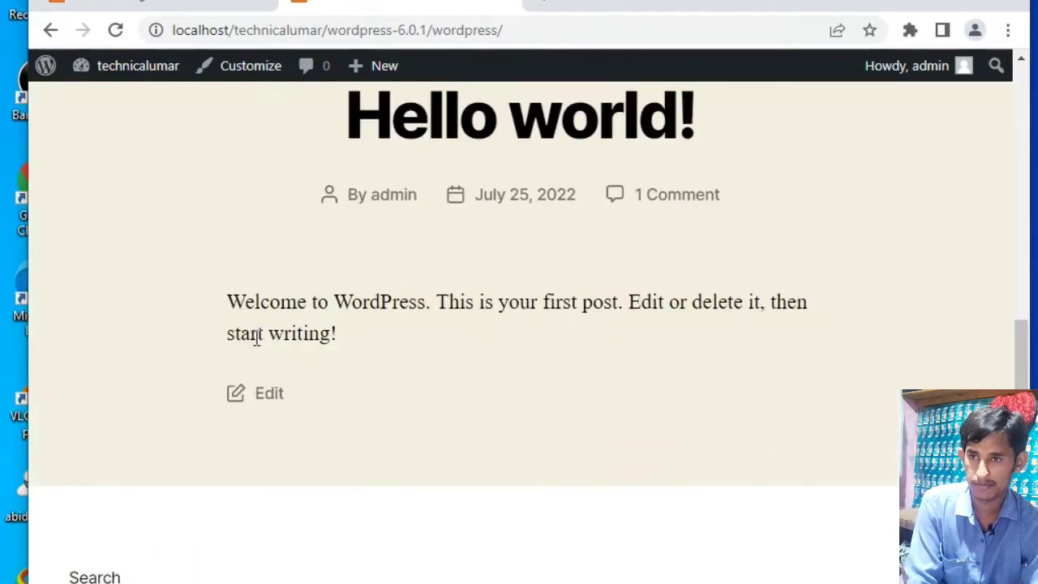
scroll(255, 339, "up", 5)
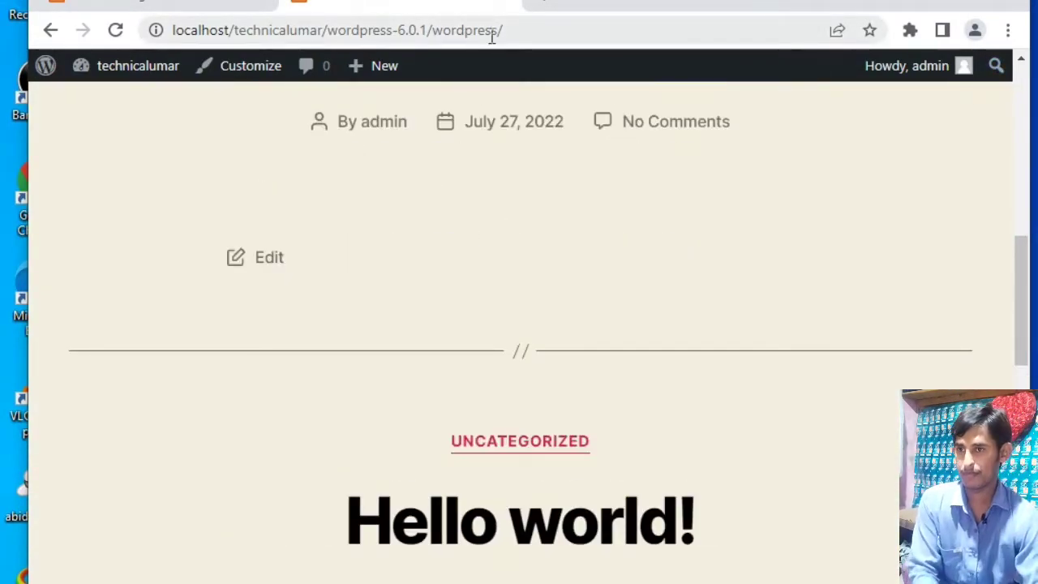
left_click(548, 25)
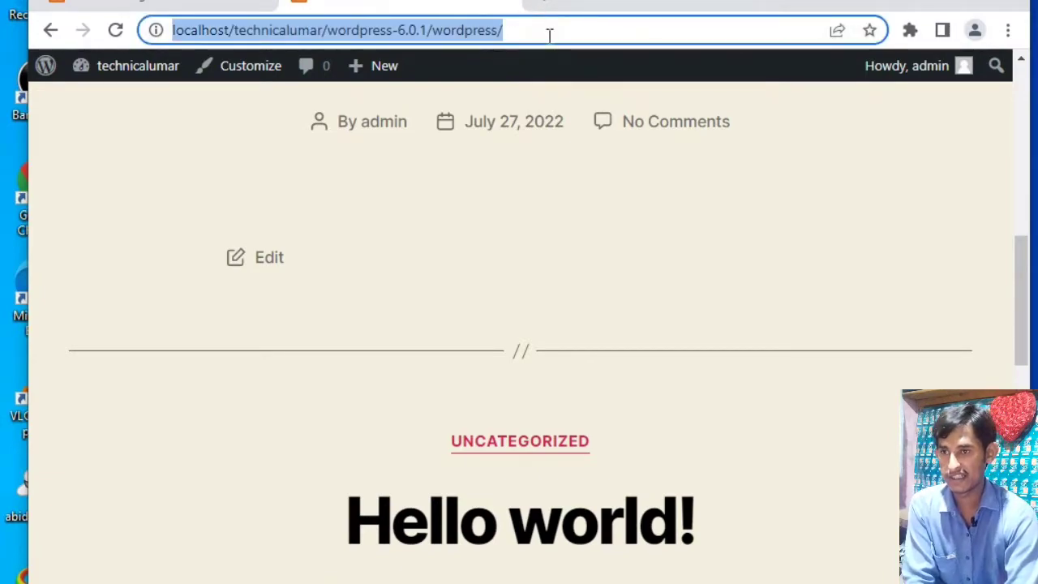
left_click(549, 35)
key("BackSpace")
key("BackSpace")
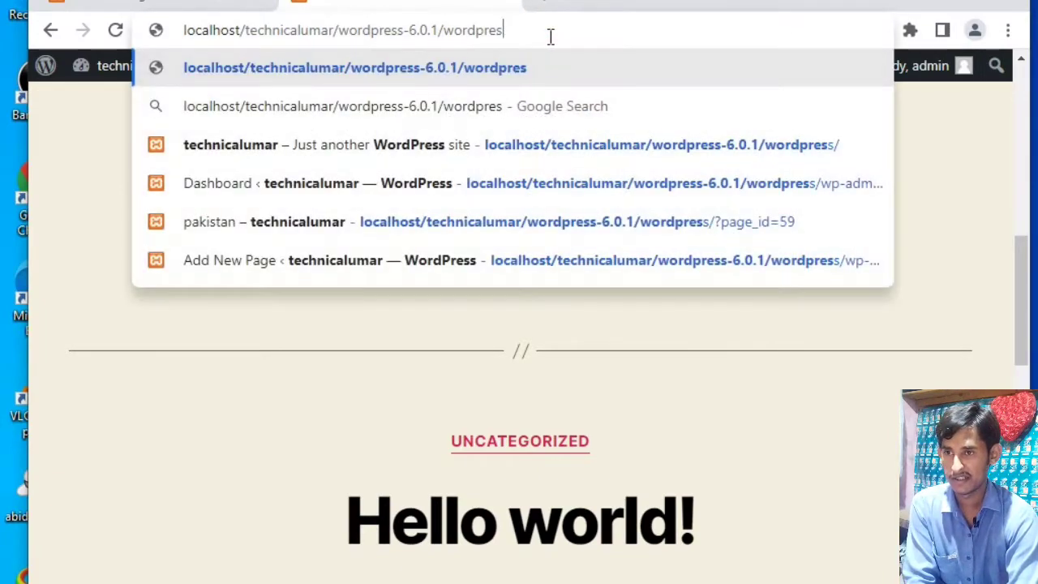
key("BackSpace")
key("BackSpace")
key("BackSpace")
key("BackSpace")
key("BackSpace")
key("BackSpace")
key("BackSpace")
key("BackSpace")
key("BackSpace")
key("BackSpace")
key("BackSpace")
key("BackSpace")
key("BackSpace")
key("BackSpace")
key("BackSpace")
key("BackSpace")
key("BackSpace")
key("BackSpace")
key("BackSpace")
key("BackSpace")
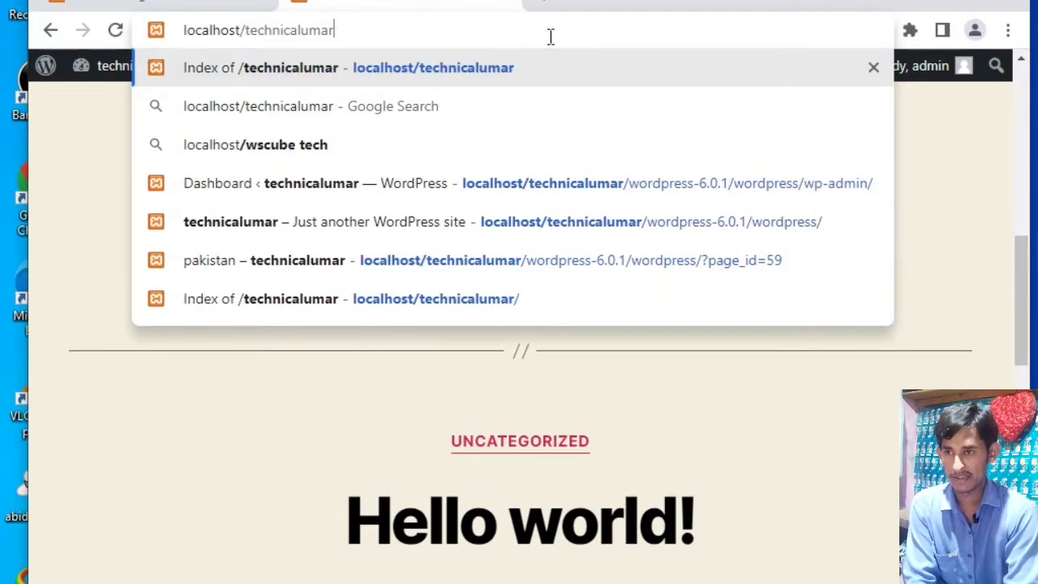
key("Return")
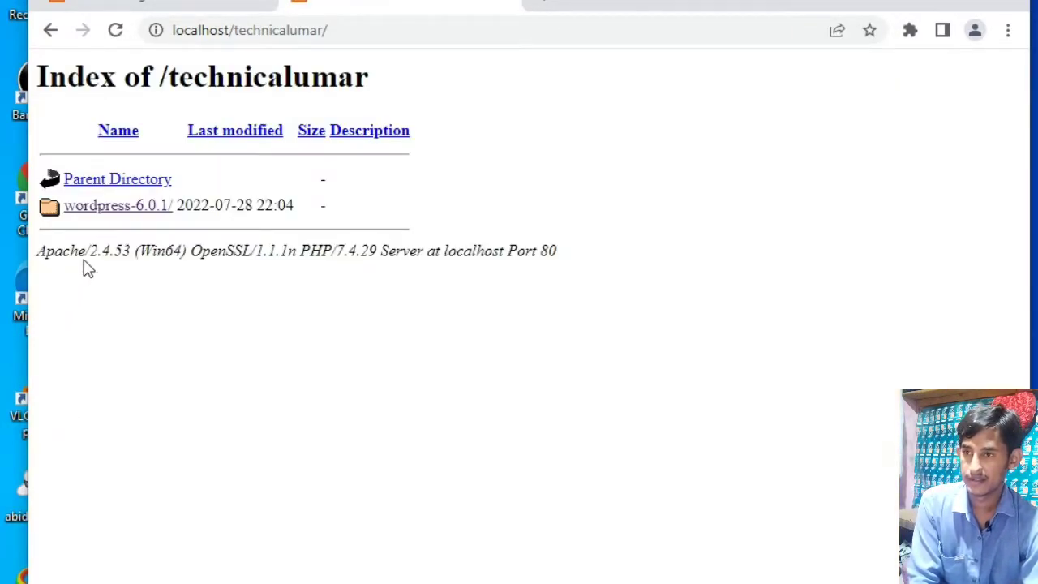
- Load the site's home page again through the wordpress-6.0.1 folder and open the site's page menu
left_click(120, 207)
left_click(97, 208)
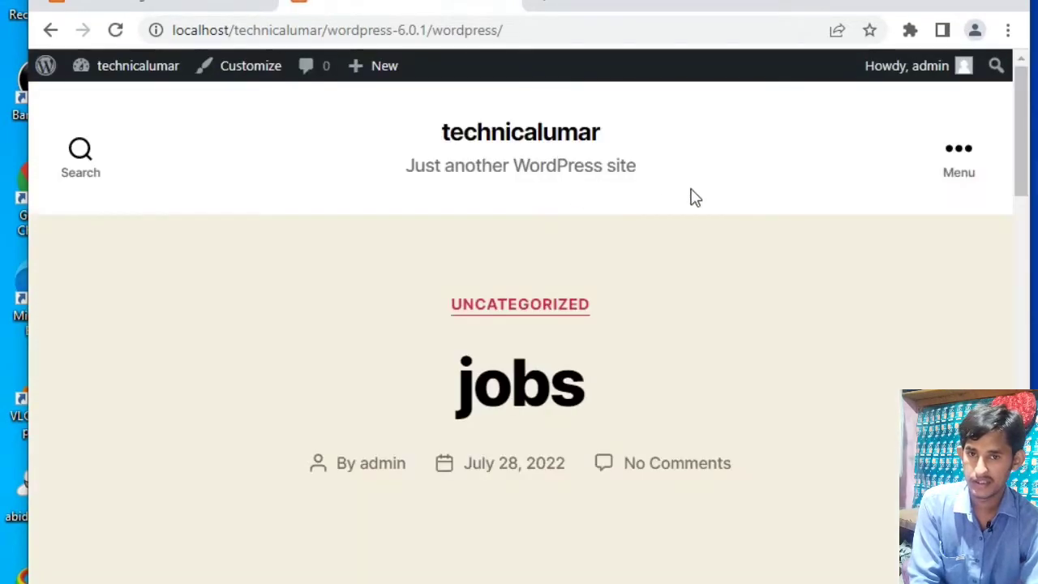
left_click(970, 151)
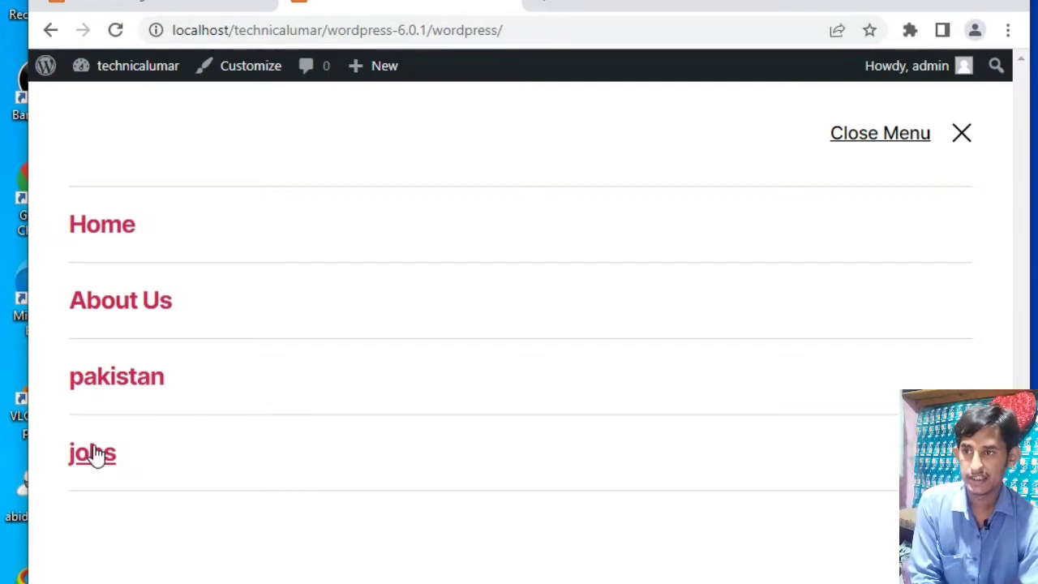
- Return to the "jobs" page editor and add a Gallery block with the "Subcribe For More Videos" banner image from Local Disk (E:)
left_click(104, 6)
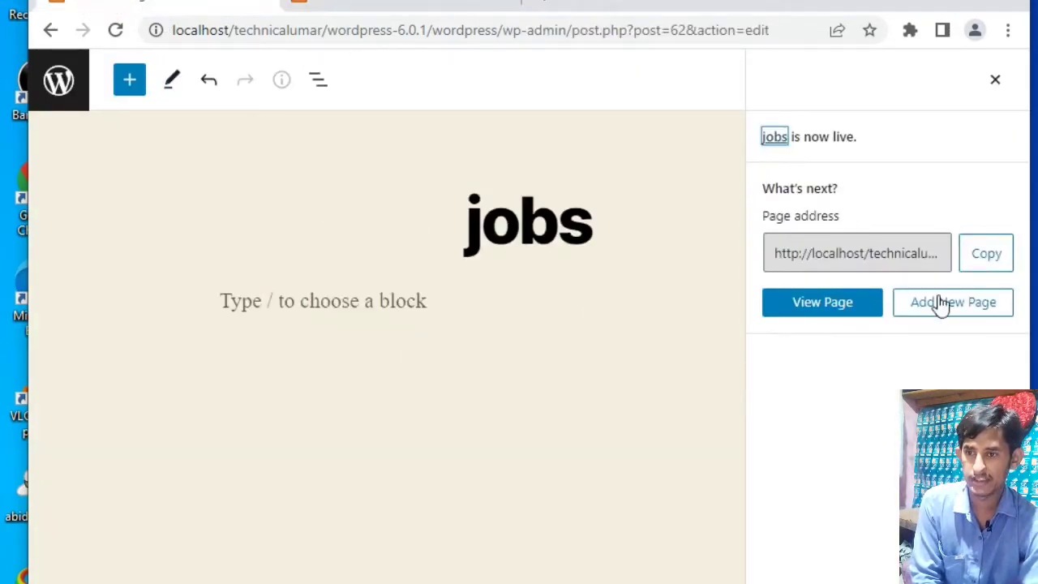
left_click(368, 302)
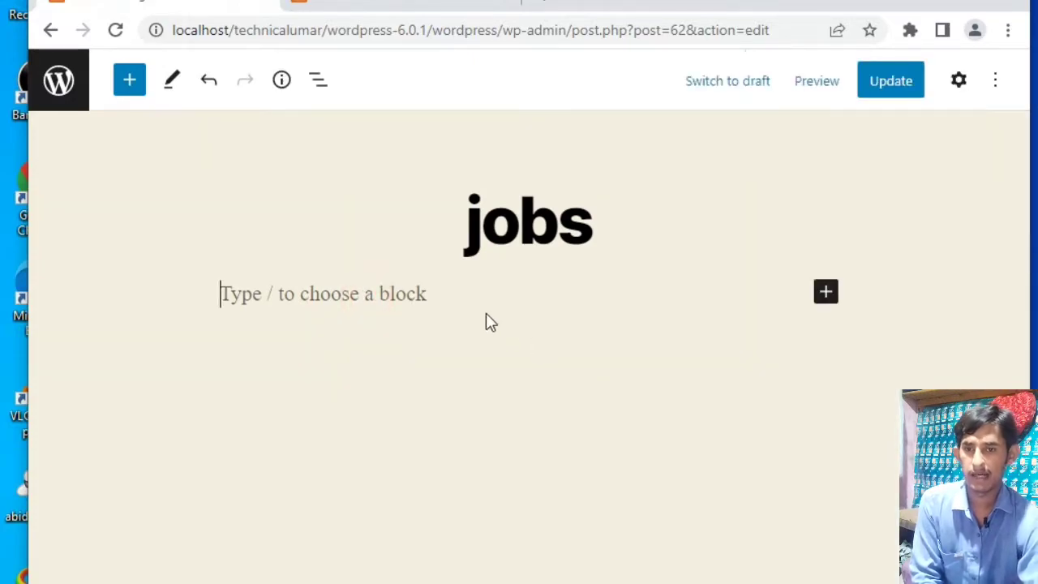
left_click(826, 294)
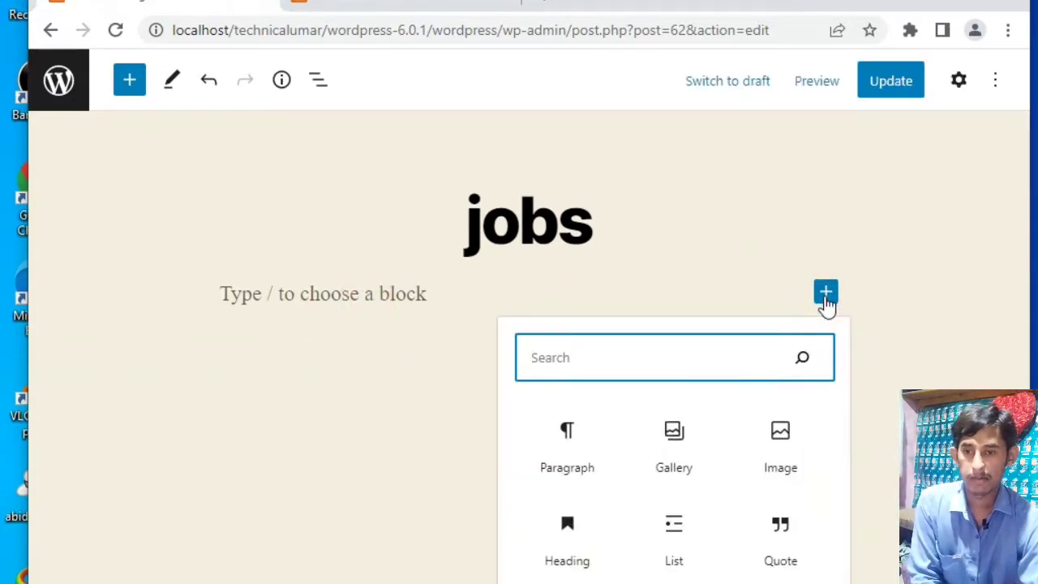
left_click(673, 437)
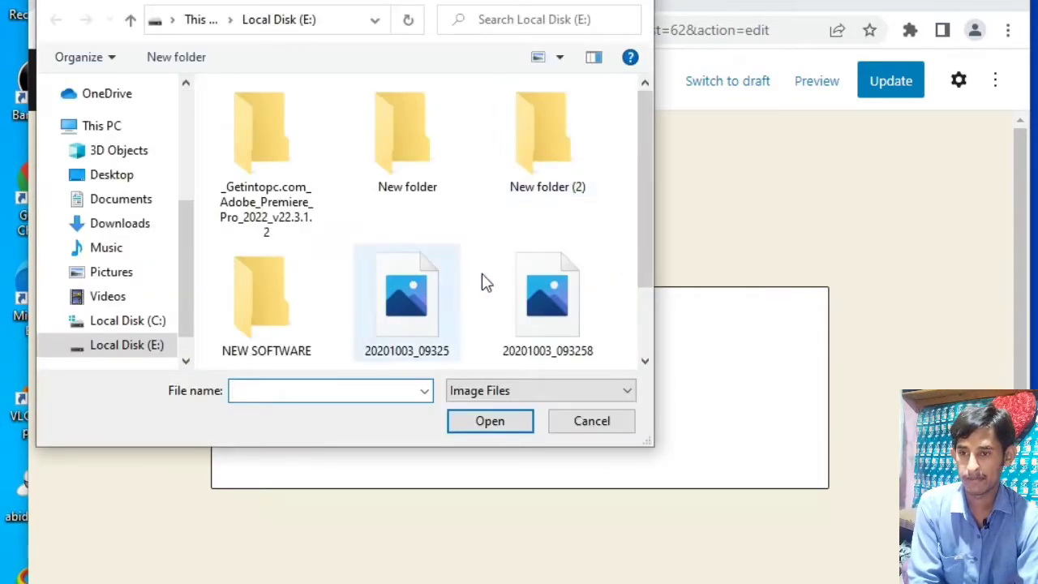
left_click(558, 286)
left_click(459, 422)
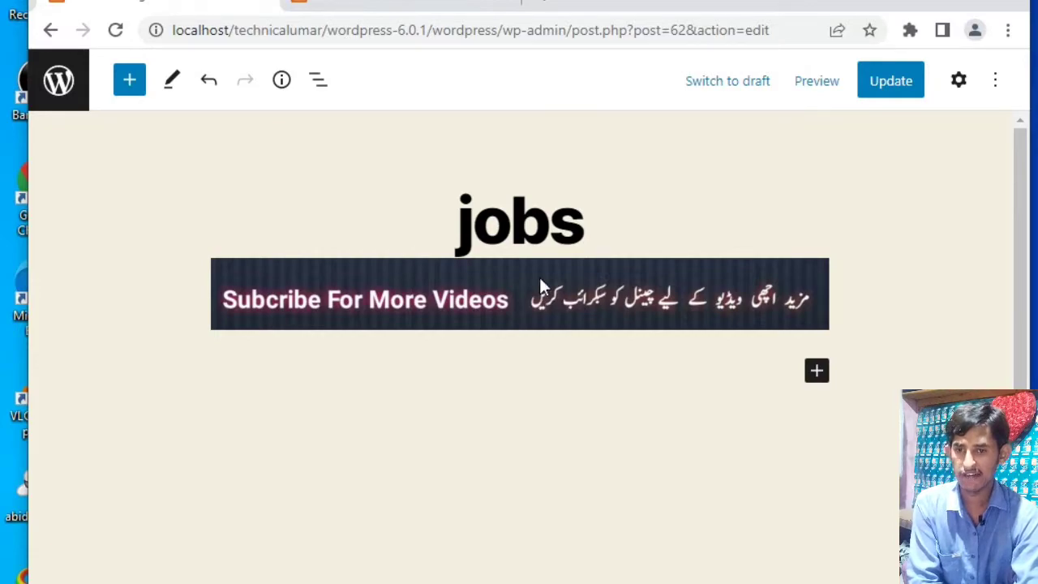
- Leave the space below the gallery empty and update the published "jobs" page
left_click(815, 375)
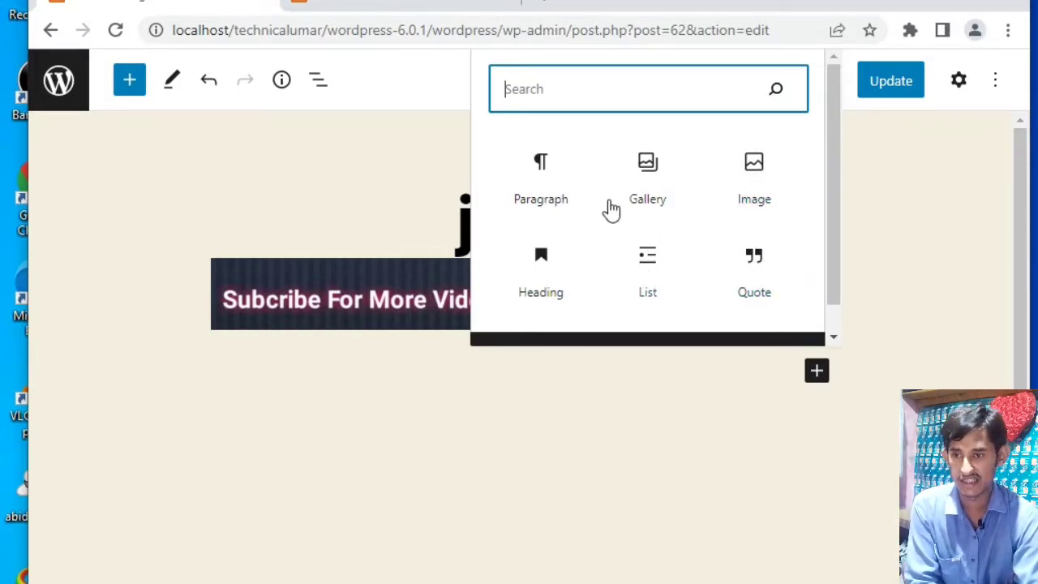
left_click(713, 418)
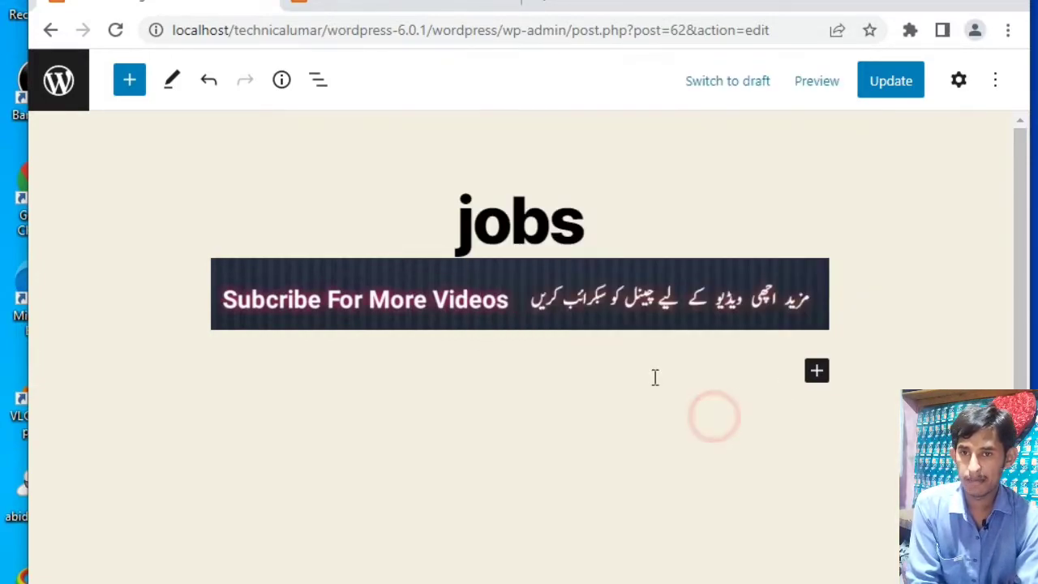
left_click(900, 84)
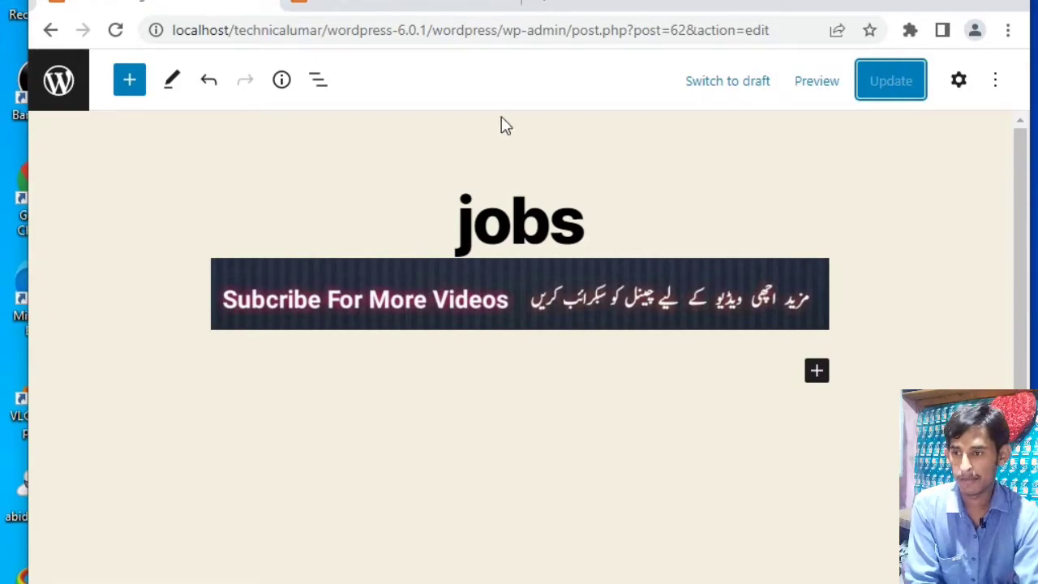
- View the "jobs" page on the site's front end and check its gallery image
left_click(444, 5)
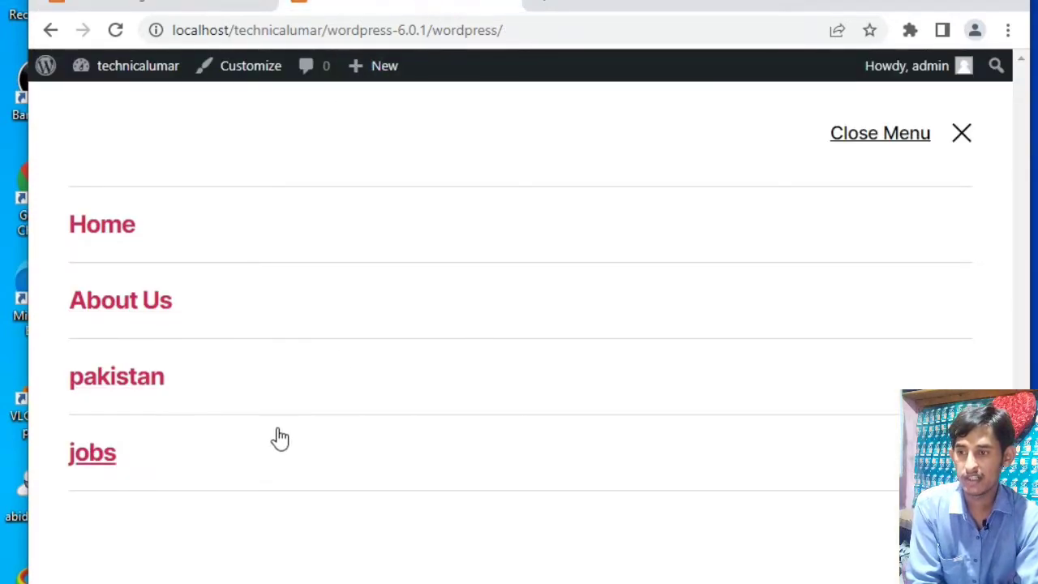
left_click(143, 467)
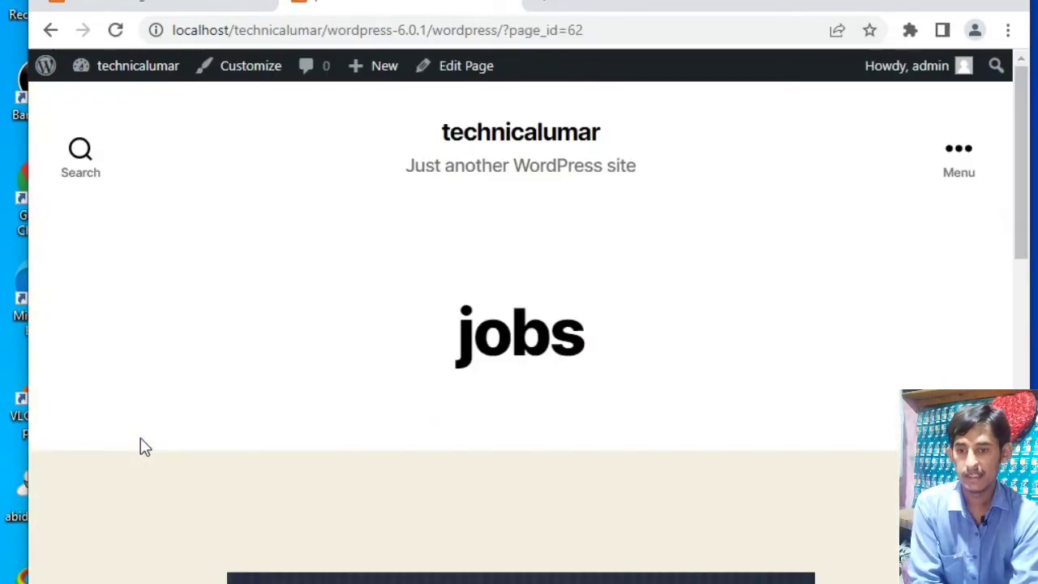
scroll(331, 364, "down", 3)
scroll(331, 365, "down", 1)
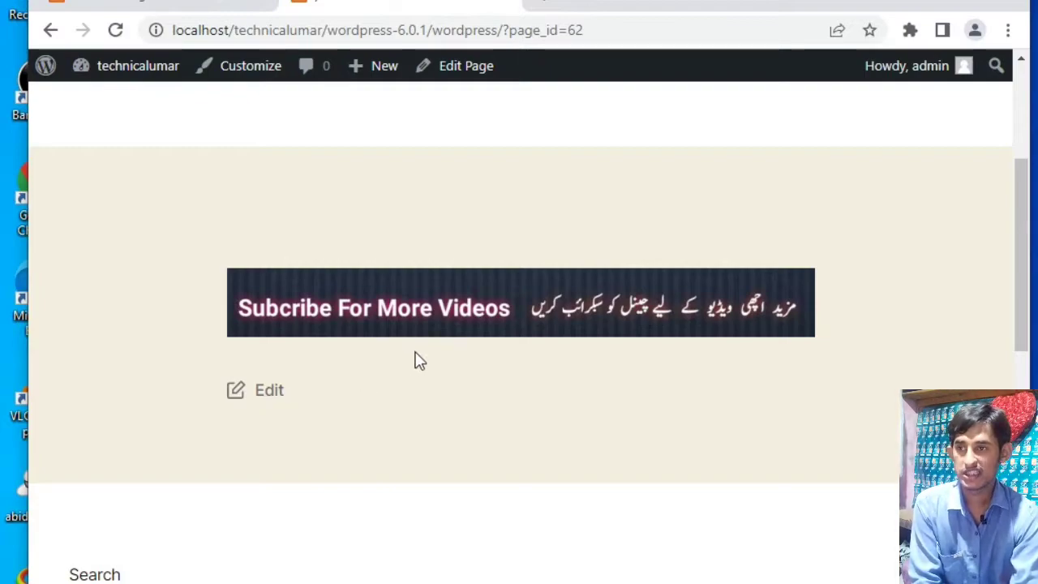
- Go back from the "jobs" page editor to the Pages list and open the Menus screen under Appearance
left_click(167, 10)
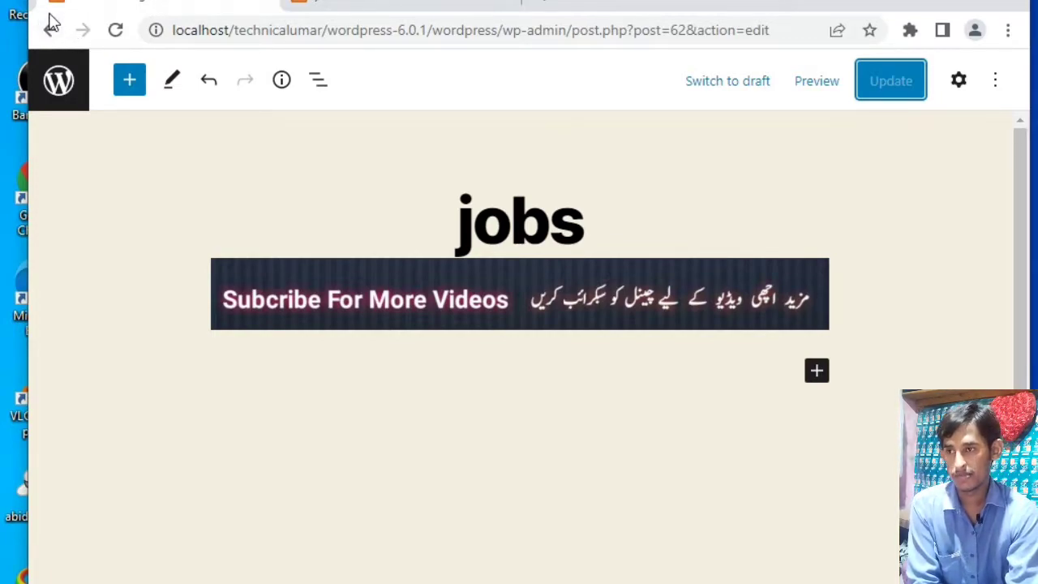
left_click(50, 30)
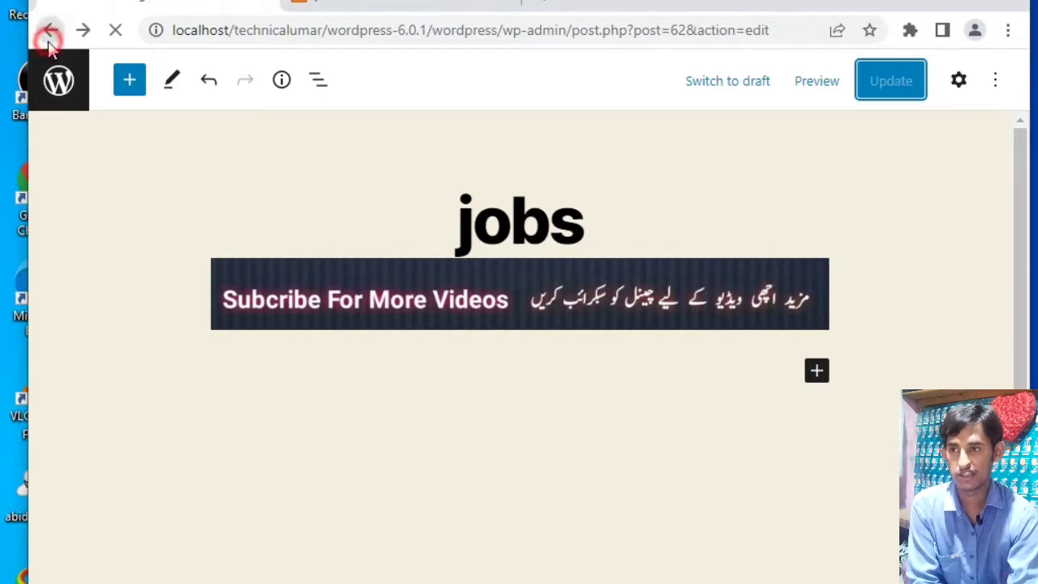
left_click(53, 30)
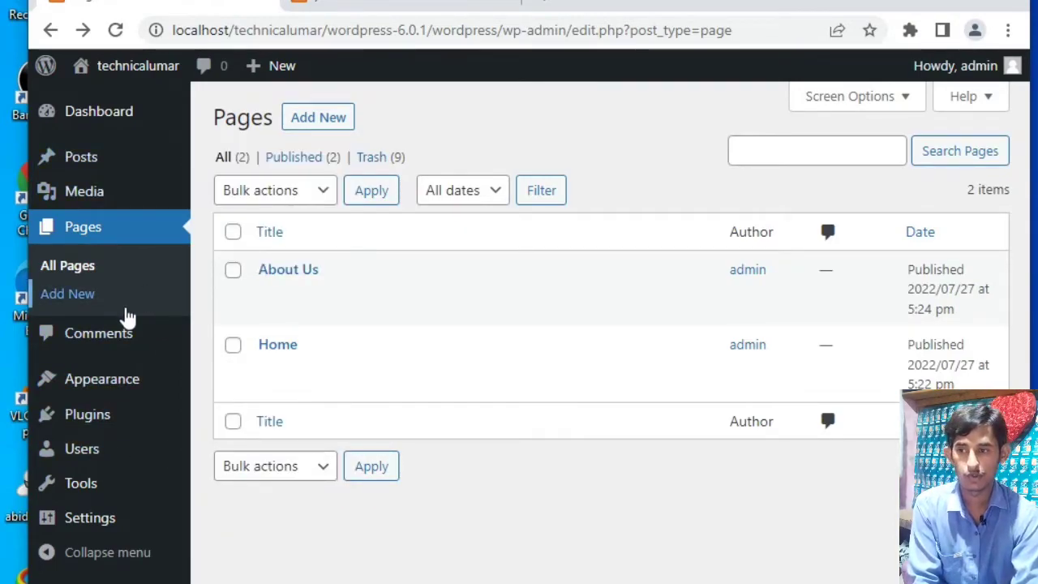
mouse_move(121, 394)
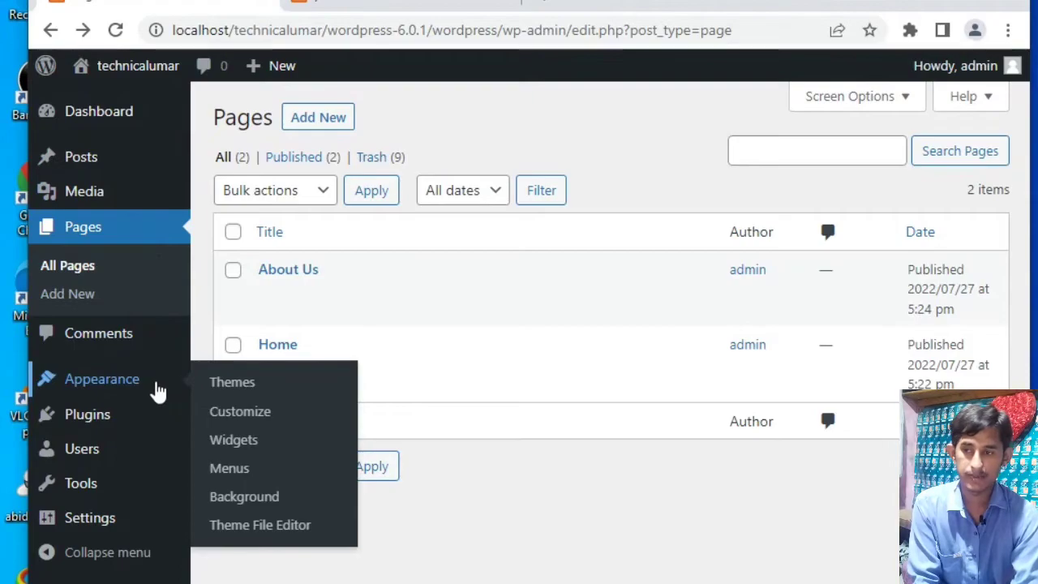
mouse_move(82, 380)
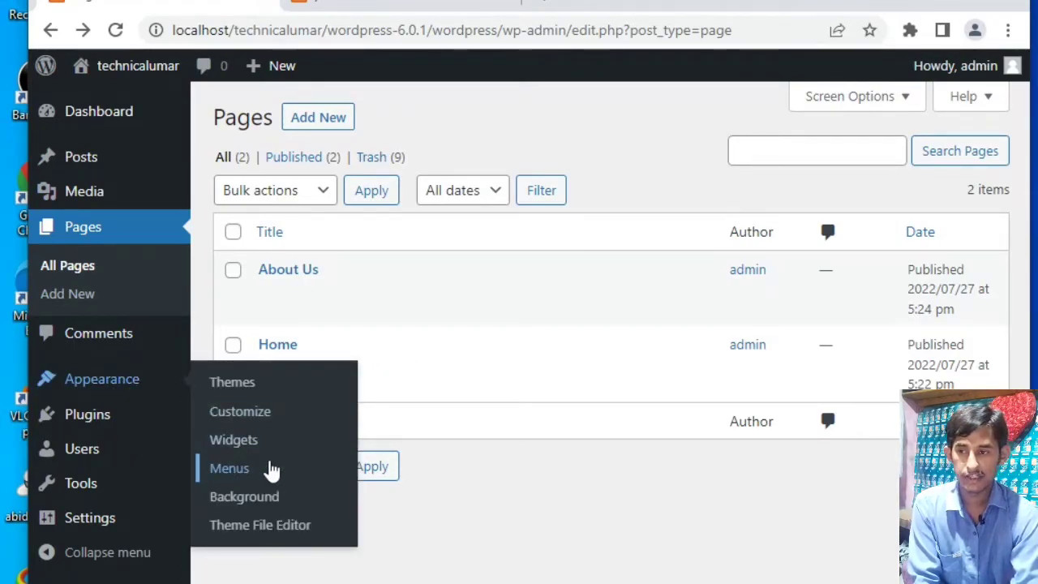
left_click(230, 468)
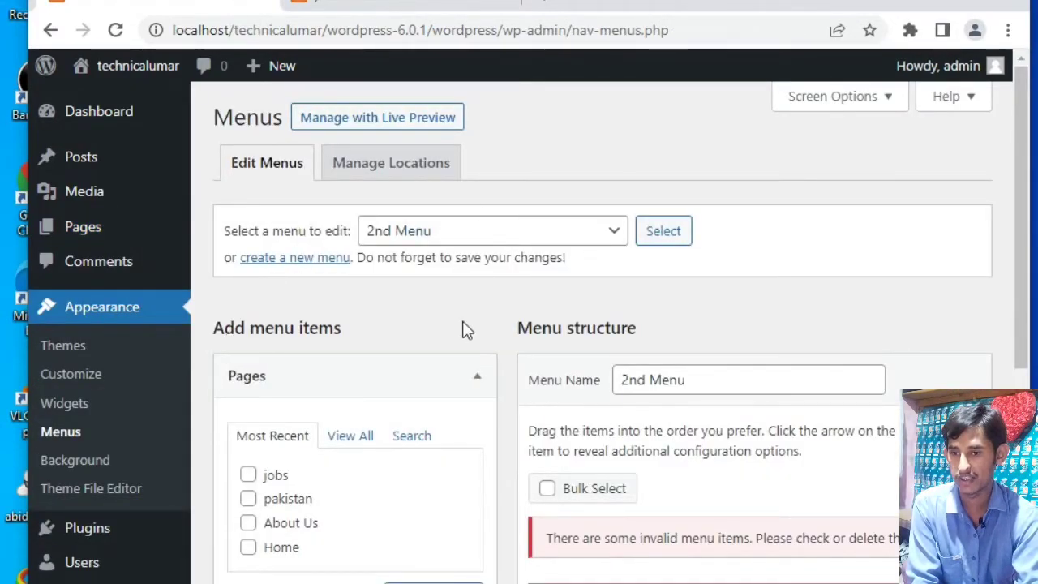
- Add the "jobs" page to the structure of "2nd Menu"
scroll(424, 424, "down", 3)
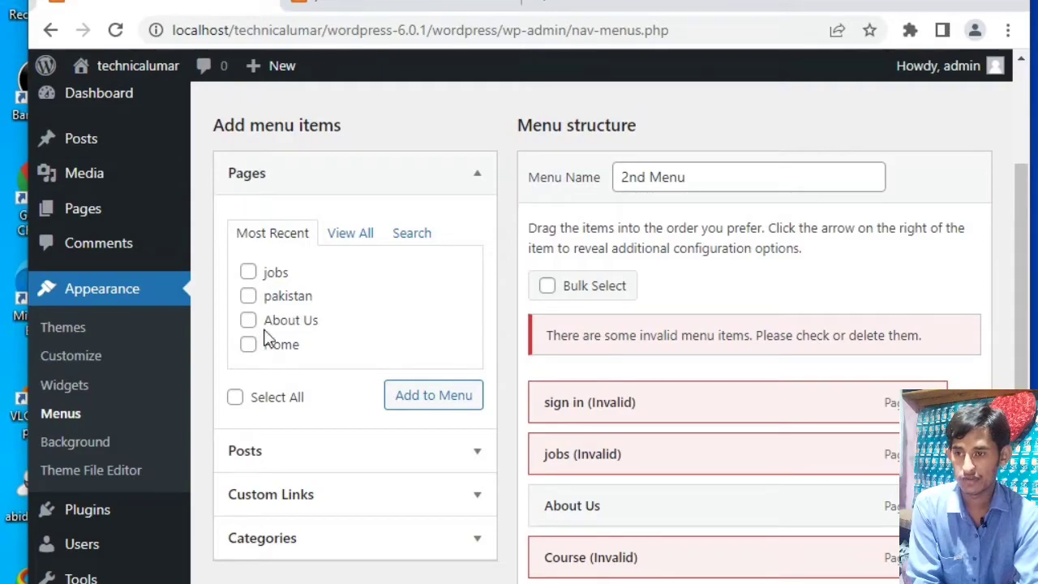
left_click(249, 274)
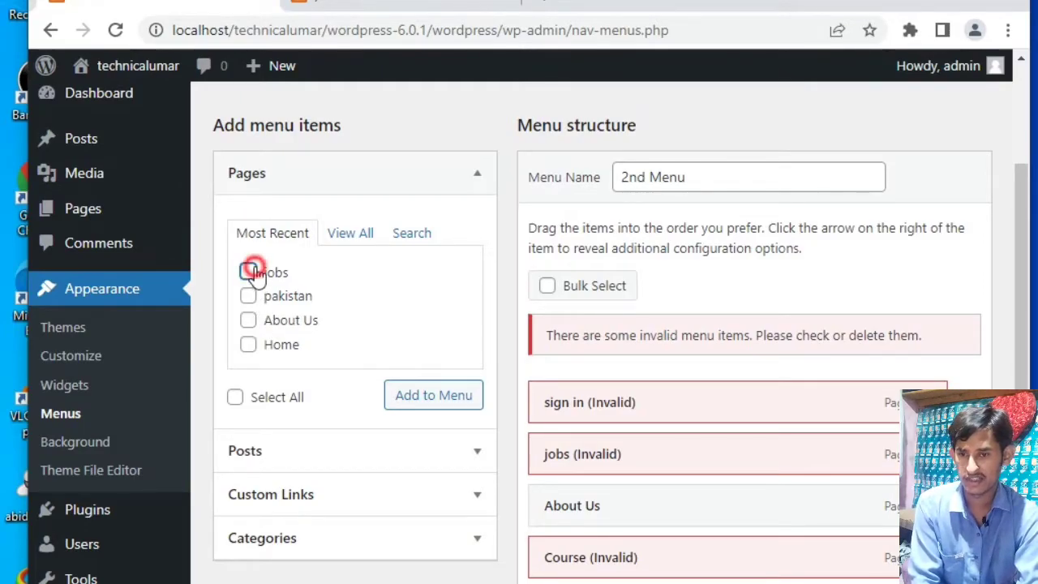
left_click(404, 397)
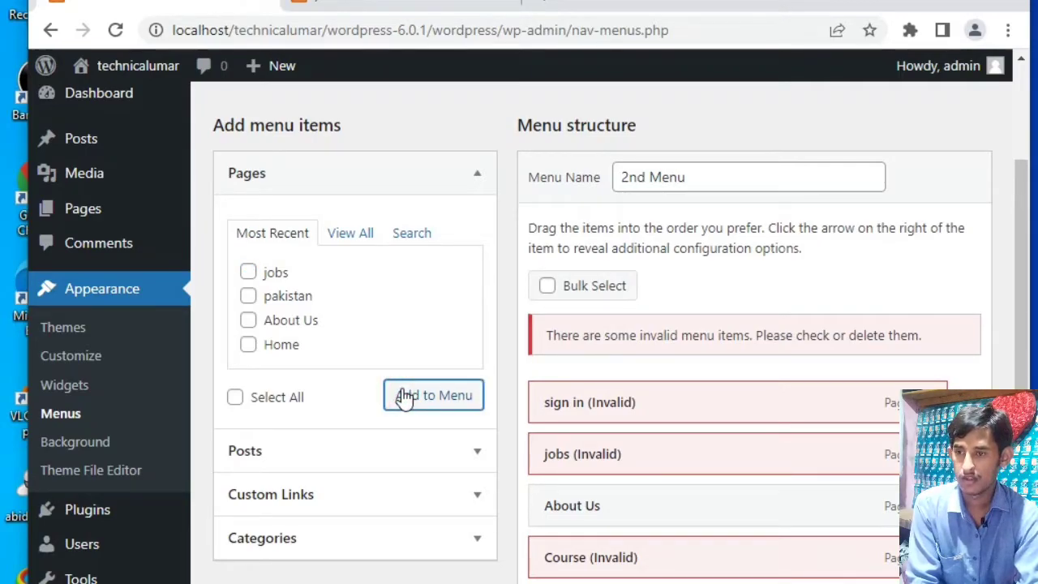
- Add the "pakistan", "About Us" and "Home" pages to "2nd Menu" together
left_click(248, 296)
left_click(248, 320)
left_click(248, 344)
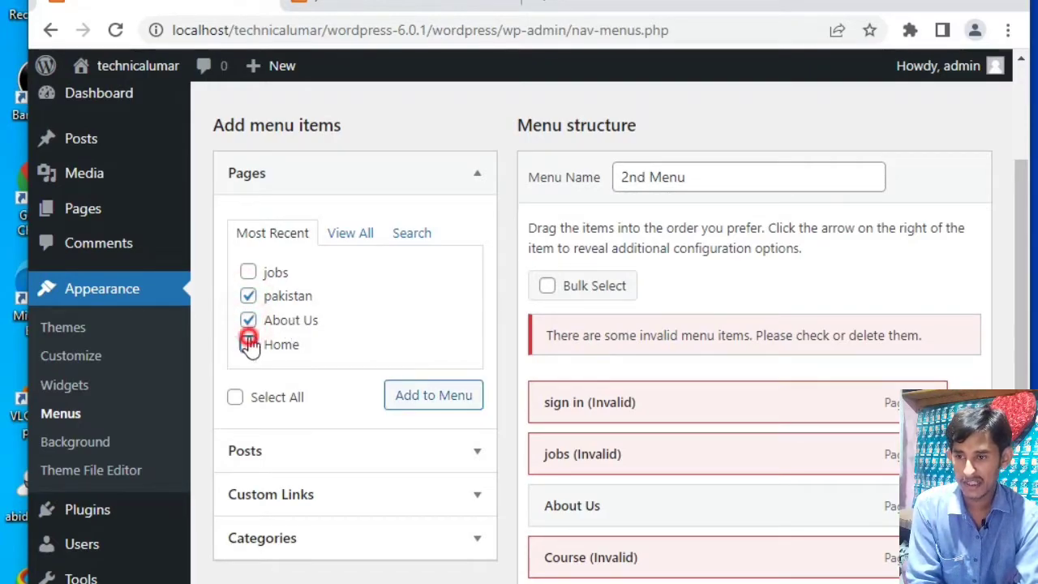
left_click(455, 398)
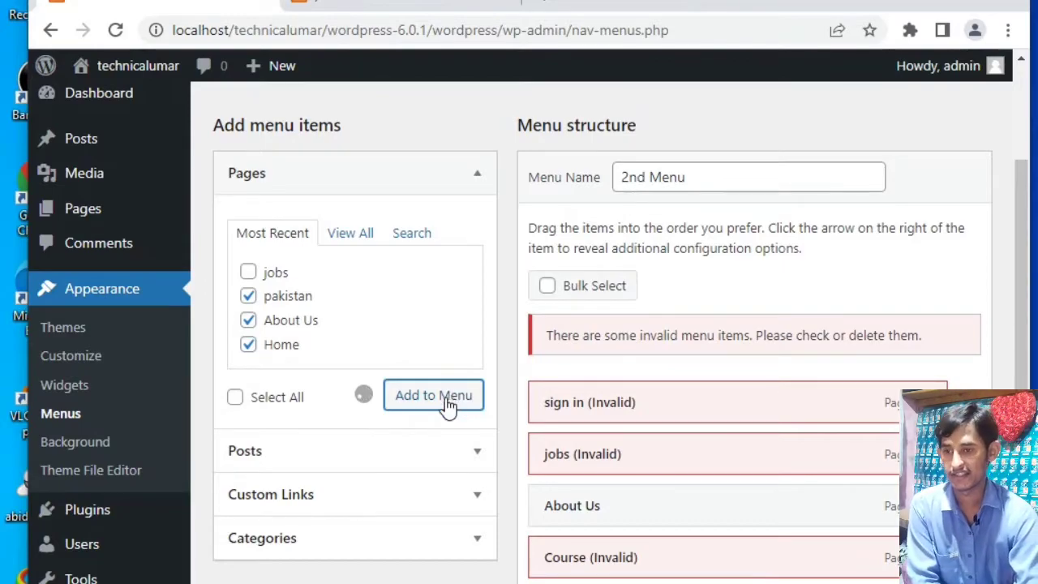
- Remove the invalid "sign in", "jobs" and "Course" items from the structure of "2nd Menu"
scroll(589, 373, "down", 5)
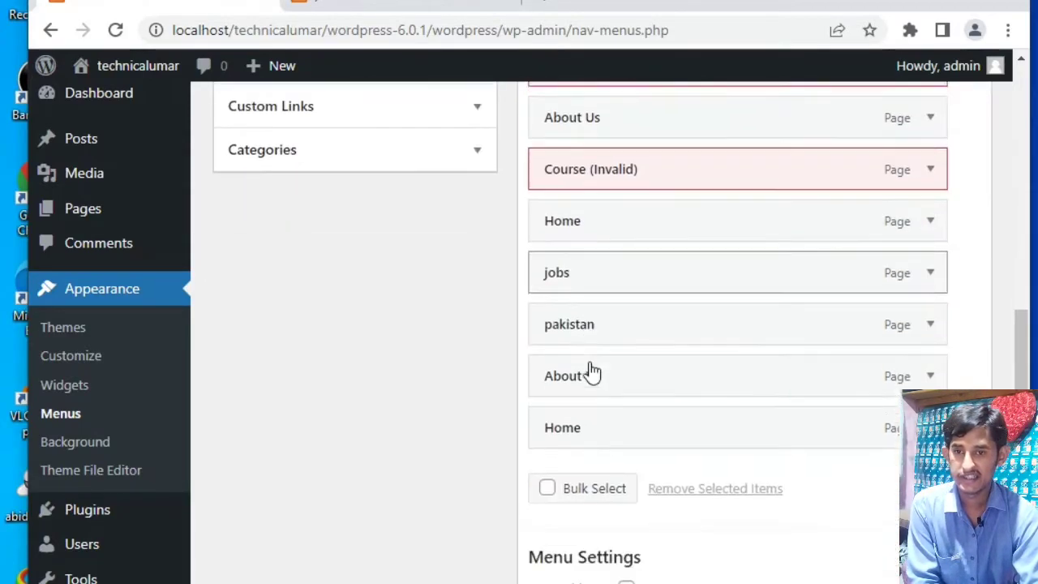
scroll(591, 357, "up", 3)
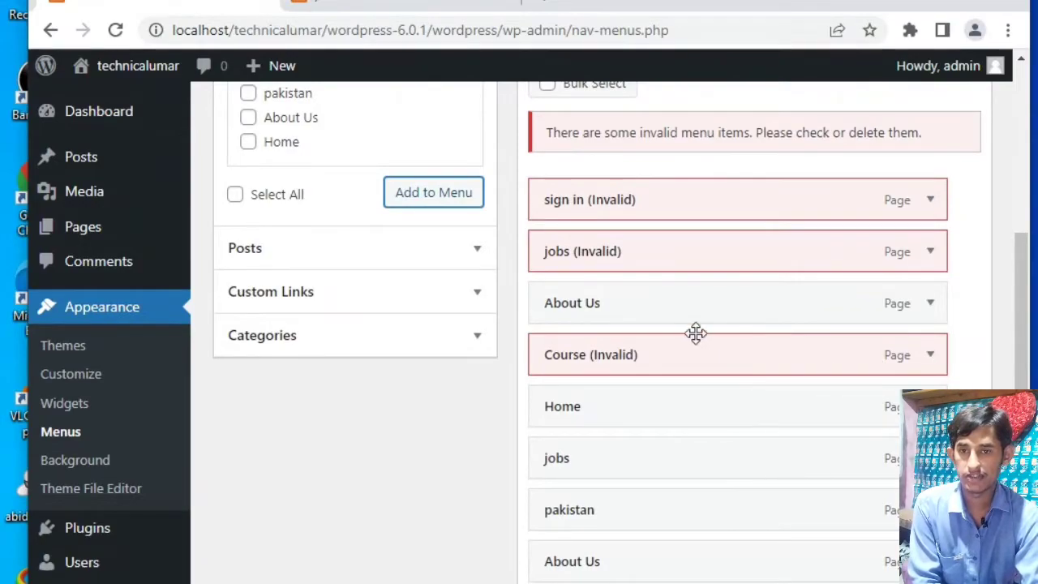
left_click(931, 201)
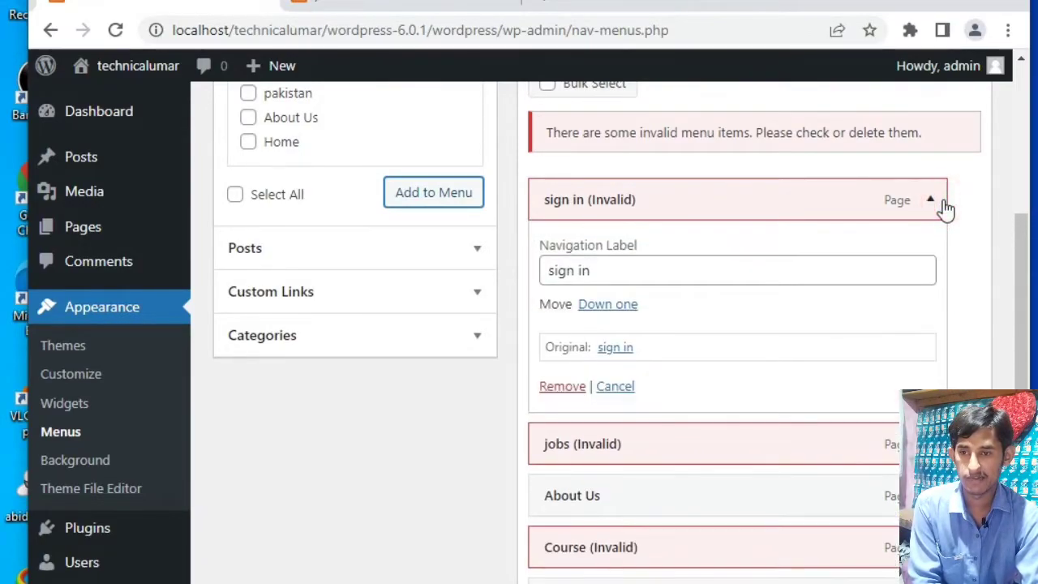
left_click(562, 386)
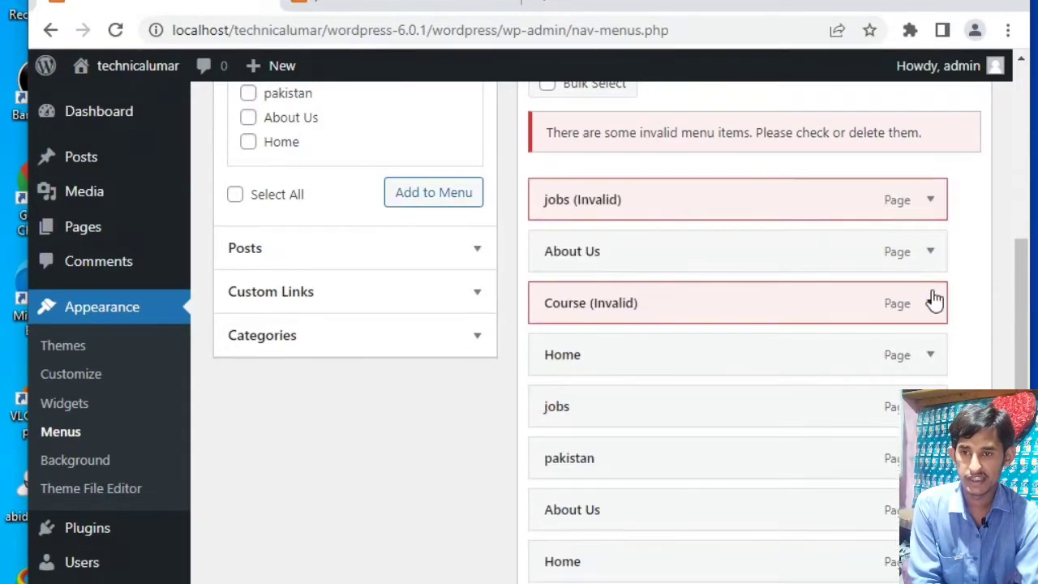
left_click(932, 202)
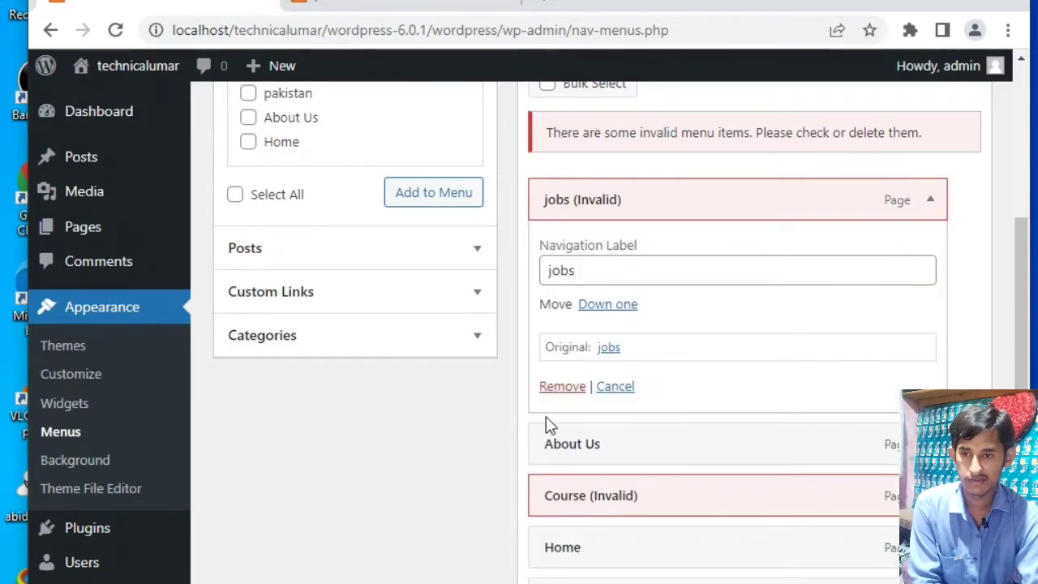
left_click(563, 387)
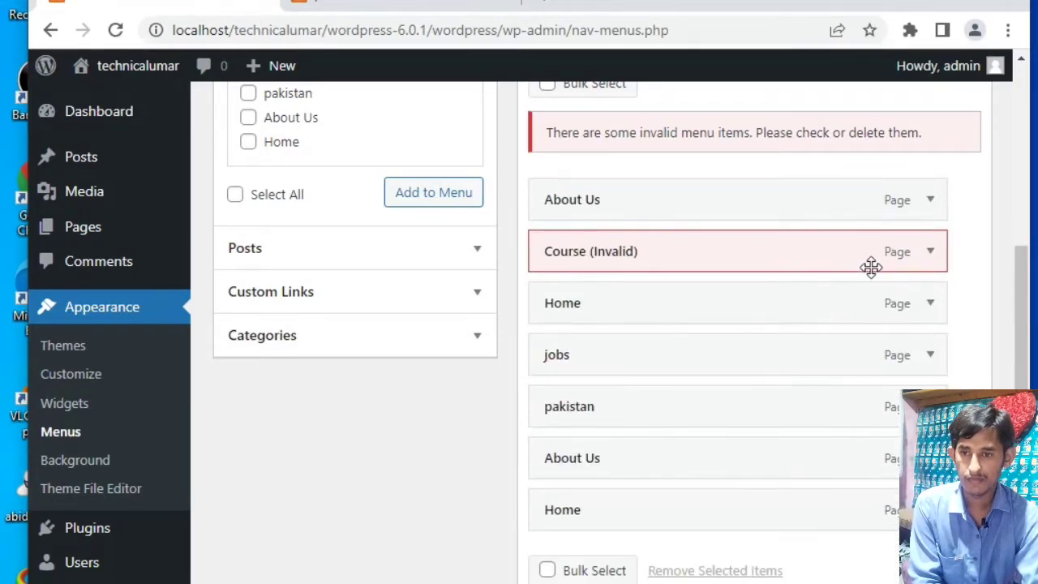
left_click(939, 256)
left_click(559, 439)
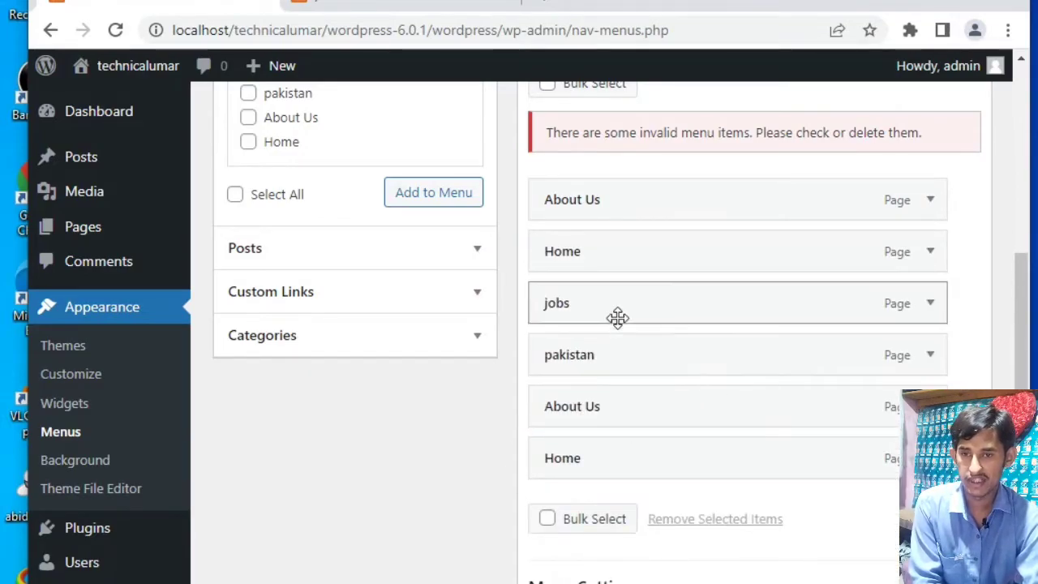
- Remove the duplicate "About Us" and "Home" items listed above "jobs" in "2nd Menu"
left_click(932, 199)
left_click(576, 387)
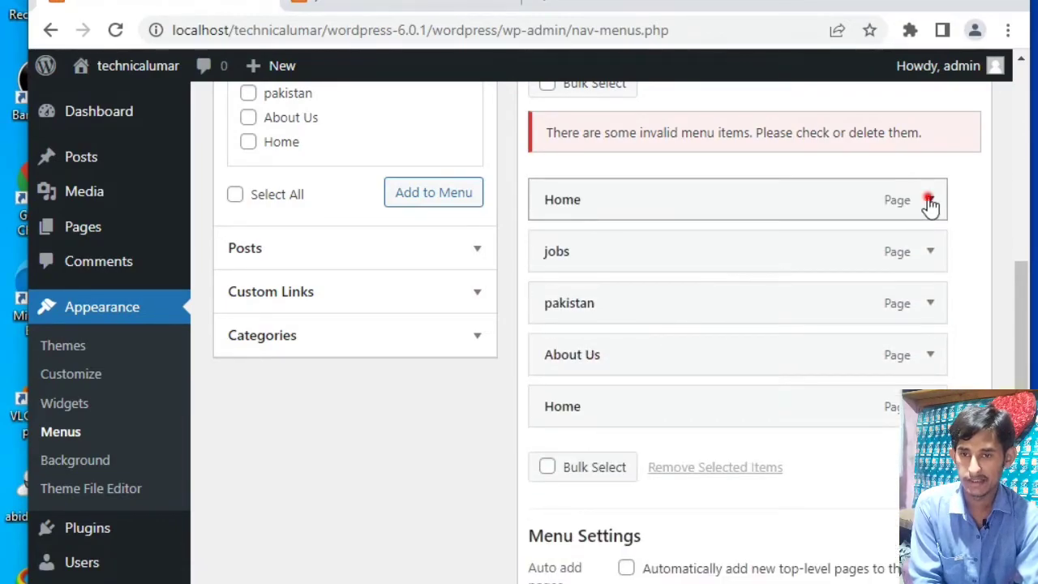
left_click(930, 199)
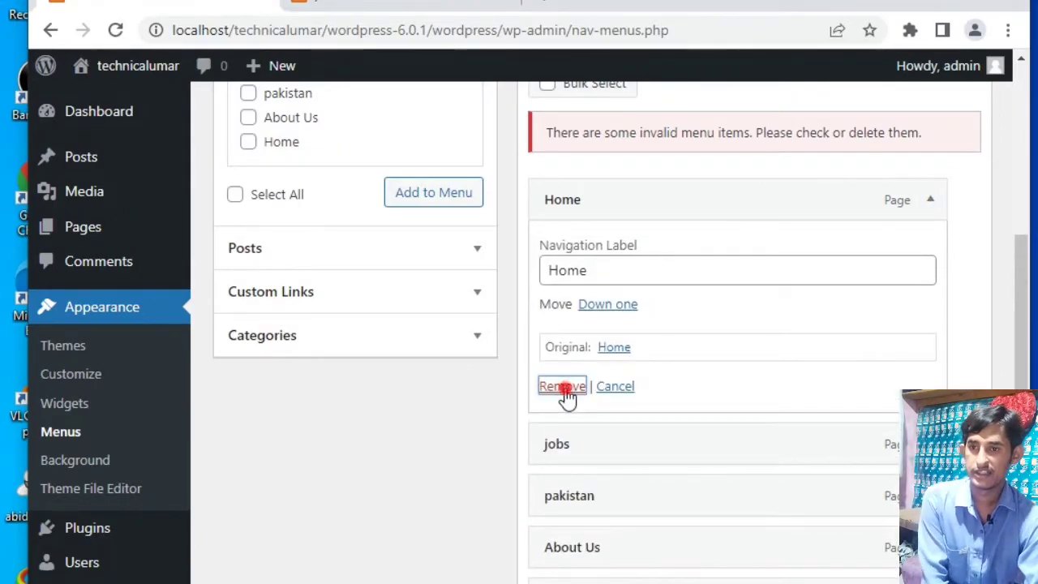
left_click(562, 387)
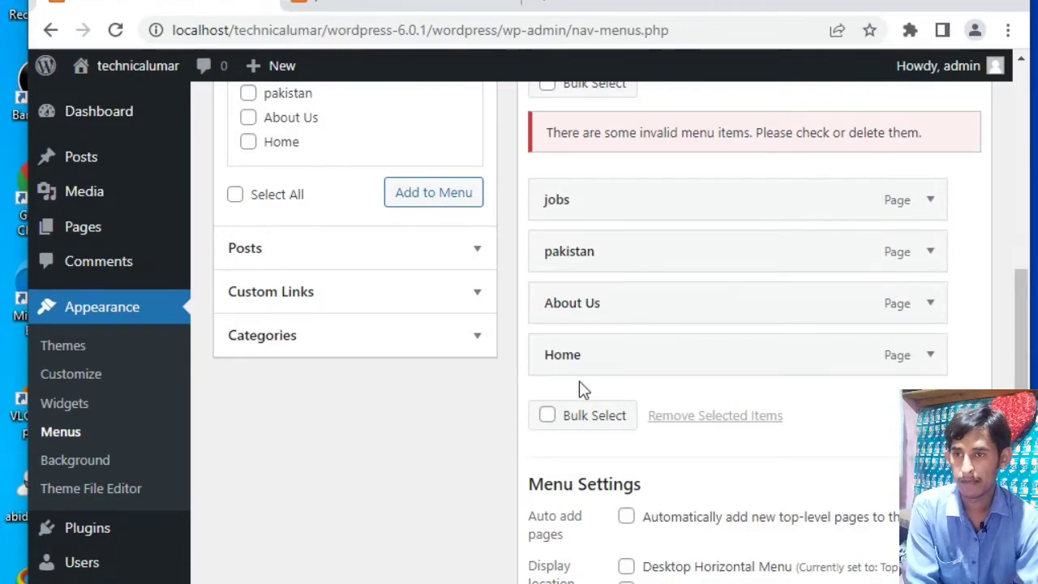
- Go to the front-end page, reload it, and open the directory index at localhost/technicalumar
left_click(434, 6)
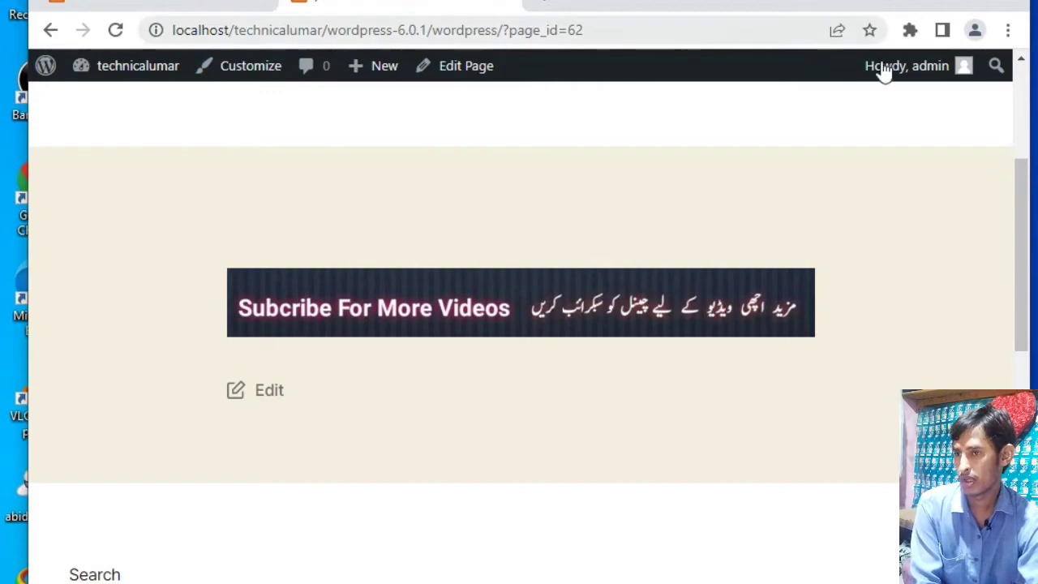
left_click(117, 31)
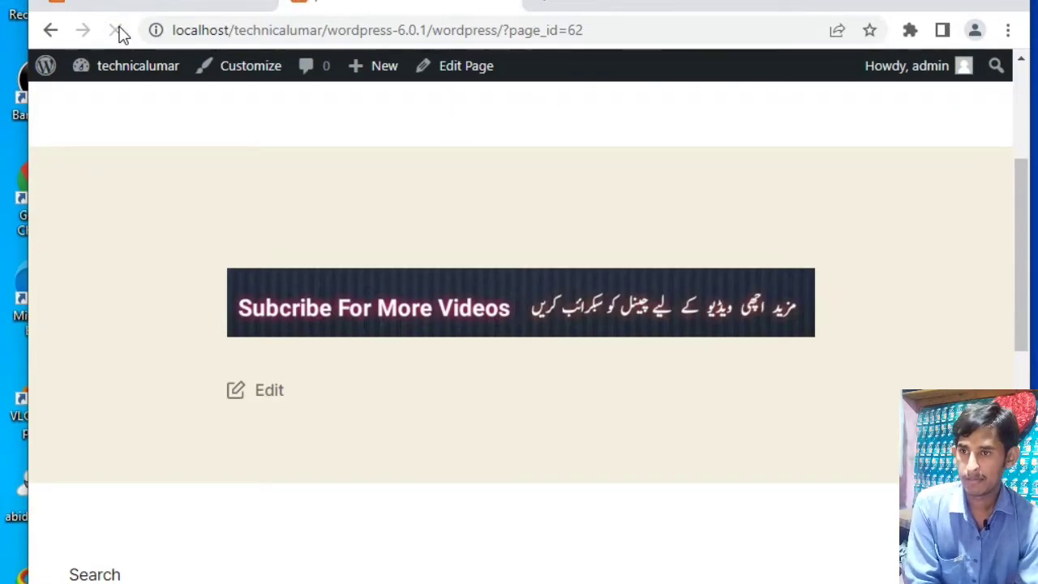
left_click(655, 28)
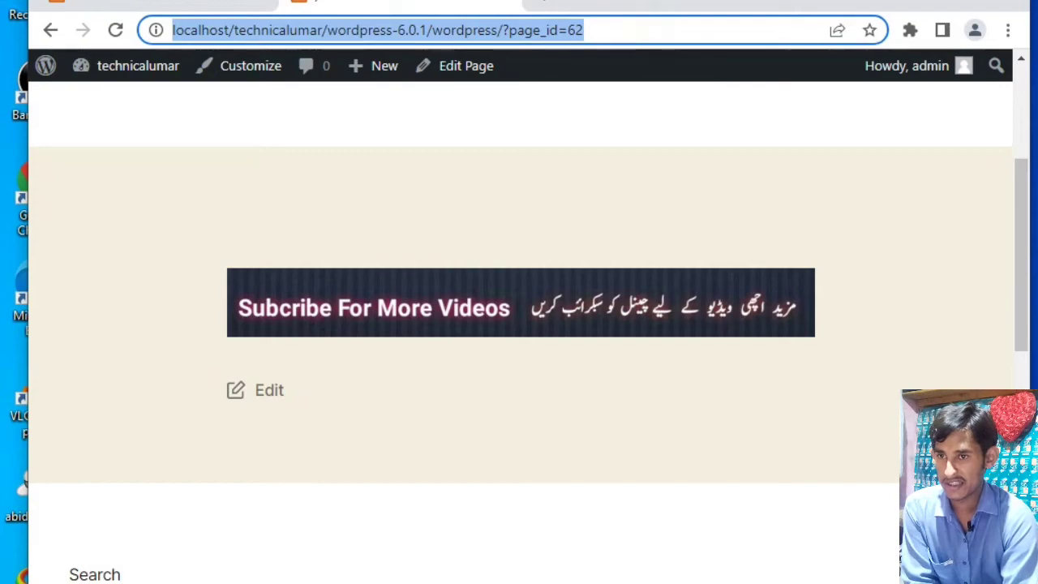
key("End")
key("BackSpace")
key("BackSpace")
key("BackSpace")
key("BackSpace")
key("BackSpace")
key("BackSpace")
key("BackSpace")
key("BackSpace")
key("BackSpace")
key("BackSpace")
key("BackSpace")
key("BackSpace")
key("BackSpace")
key("BackSpace")
key("BackSpace")
key("BackSpace")
key("BackSpace")
key("BackSpace")
key("BackSpace")
key("BackSpace")
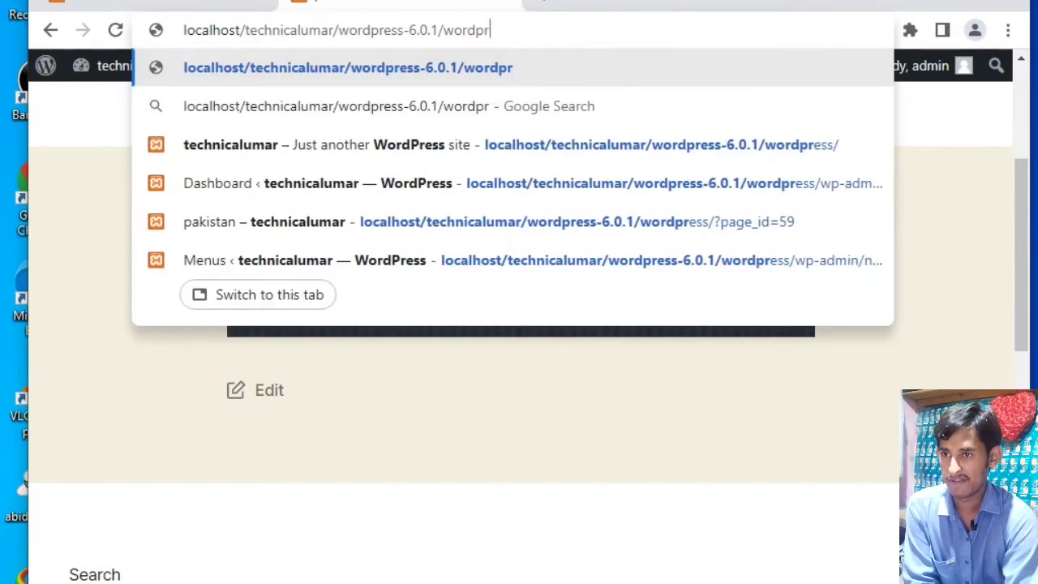
key("BackSpace")
key("BackSpace")
key("BackSpace")
key("BackSpace")
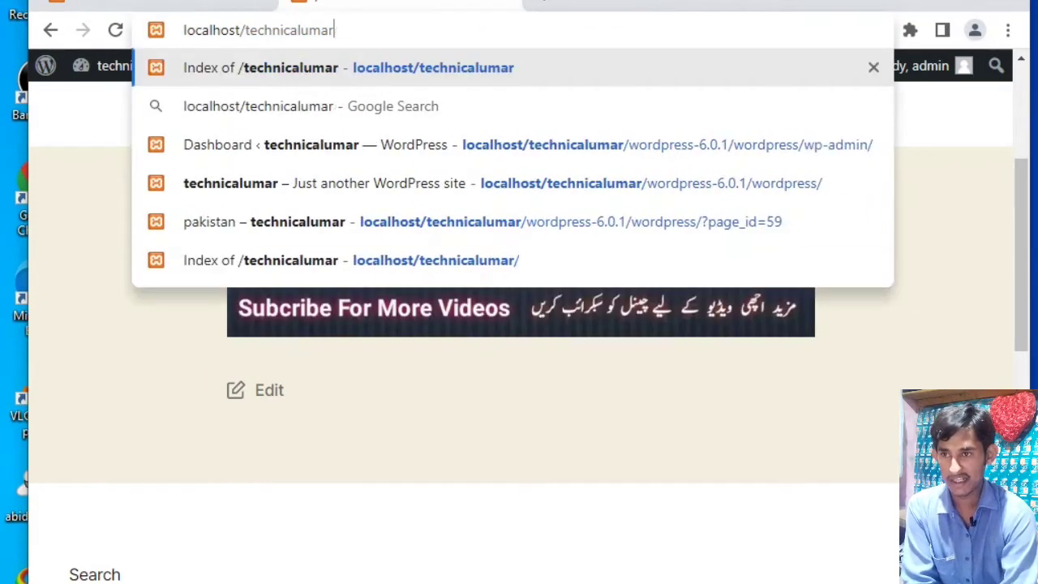
key("Return")
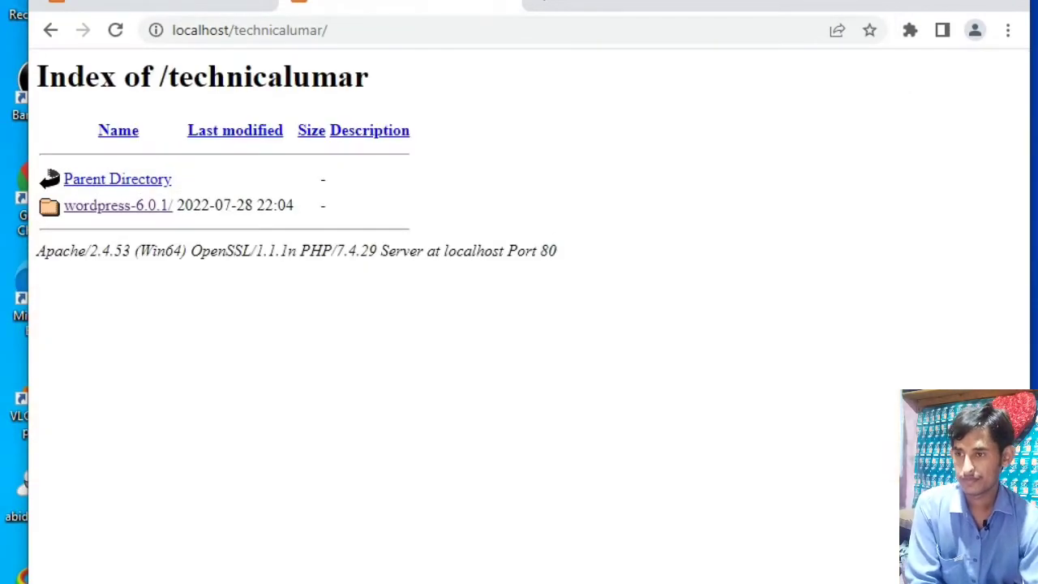
- Open the site's home page through the wordpress-6.0.1 and wordpress folders and display its navigation menu
left_click(124, 207)
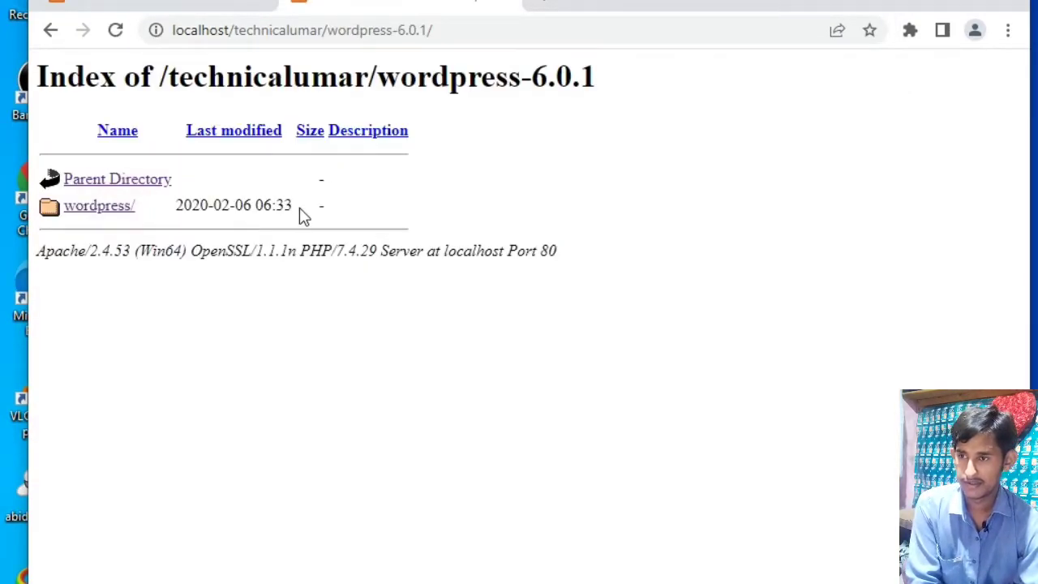
left_click(130, 210)
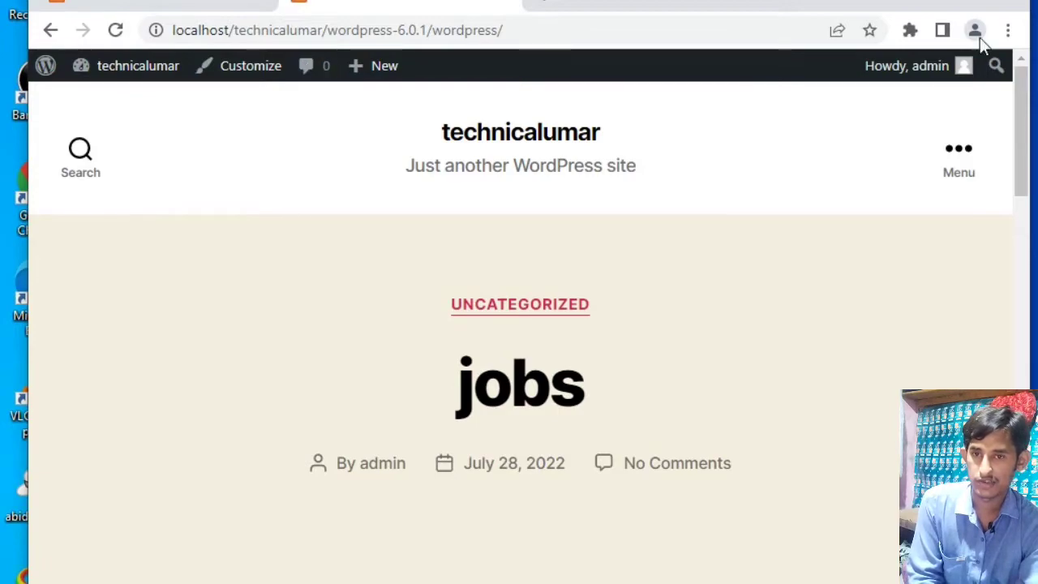
left_click(952, 162)
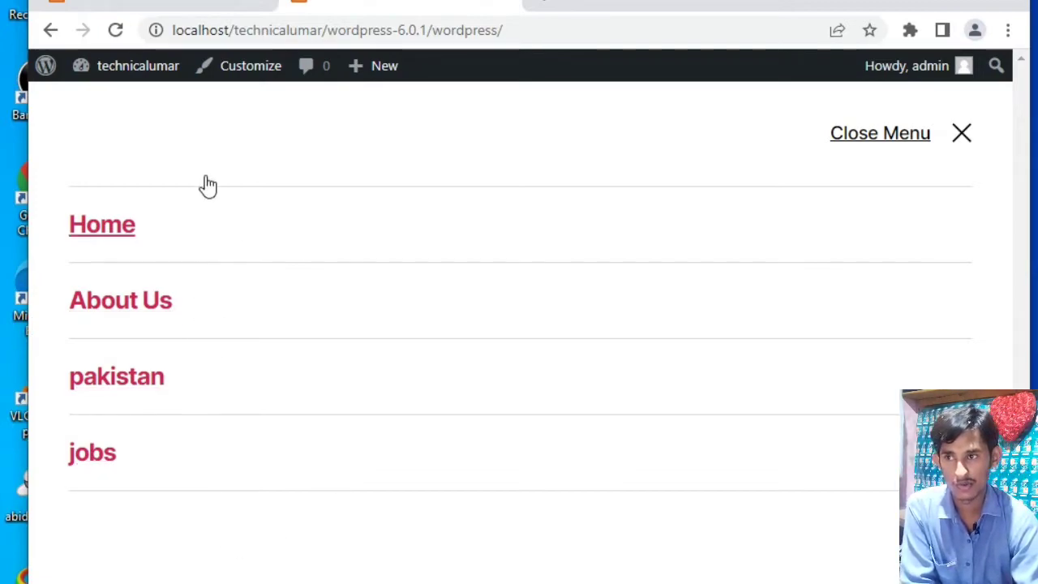
- Set "2nd Menu" to add new top-level pages automatically, assign it to Desktop Horizontal Menu and Mobile Menu, and save it
left_click(178, 11)
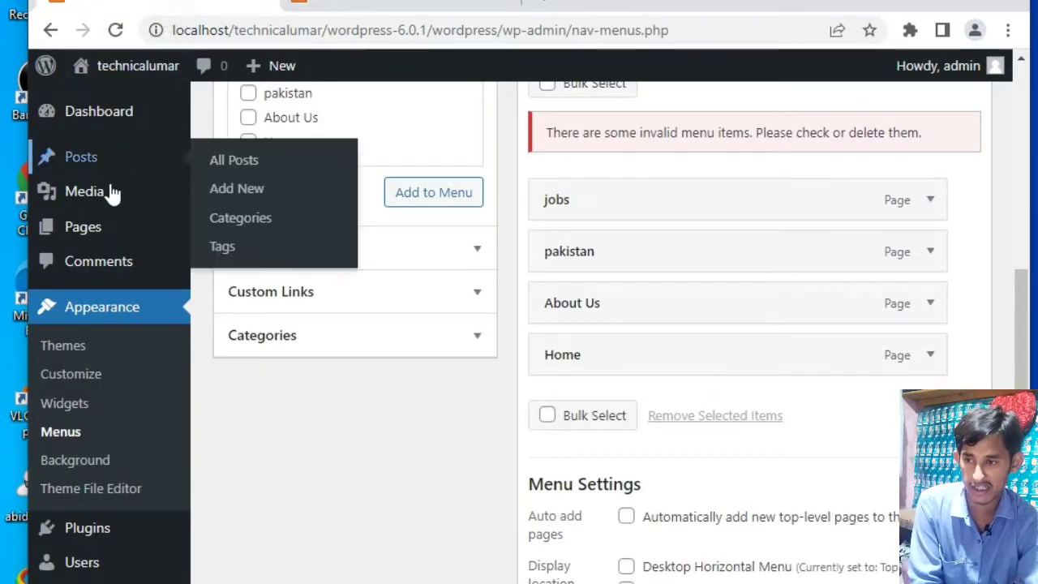
mouse_move(95, 235)
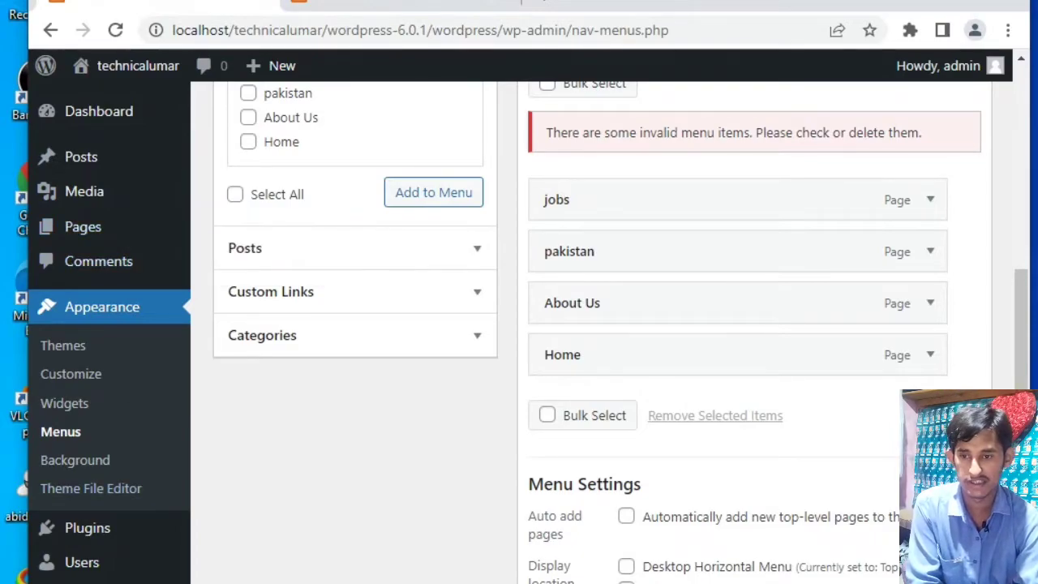
scroll(645, 485, "down", 2)
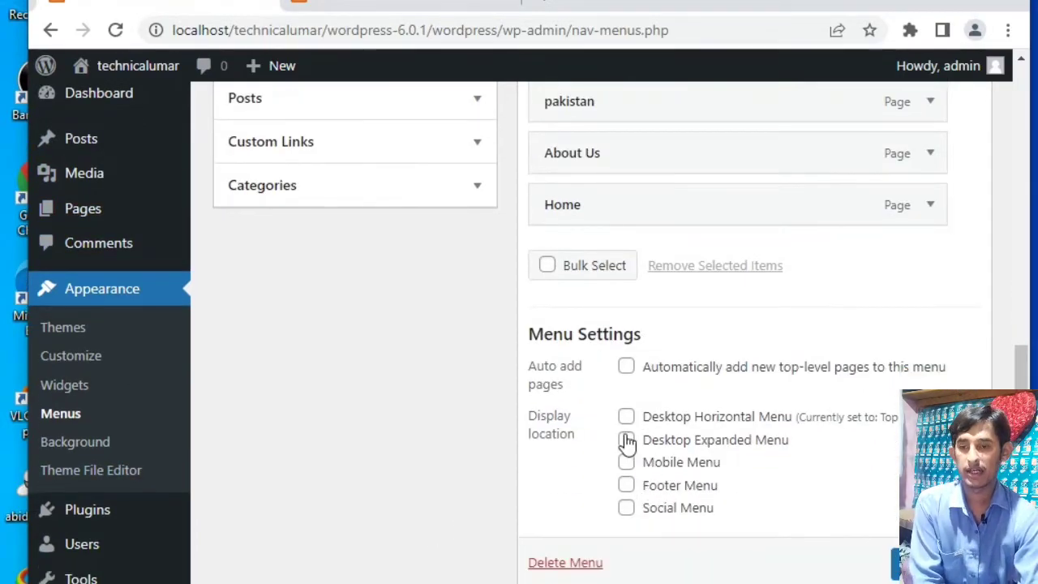
scroll(627, 439, "up", 3)
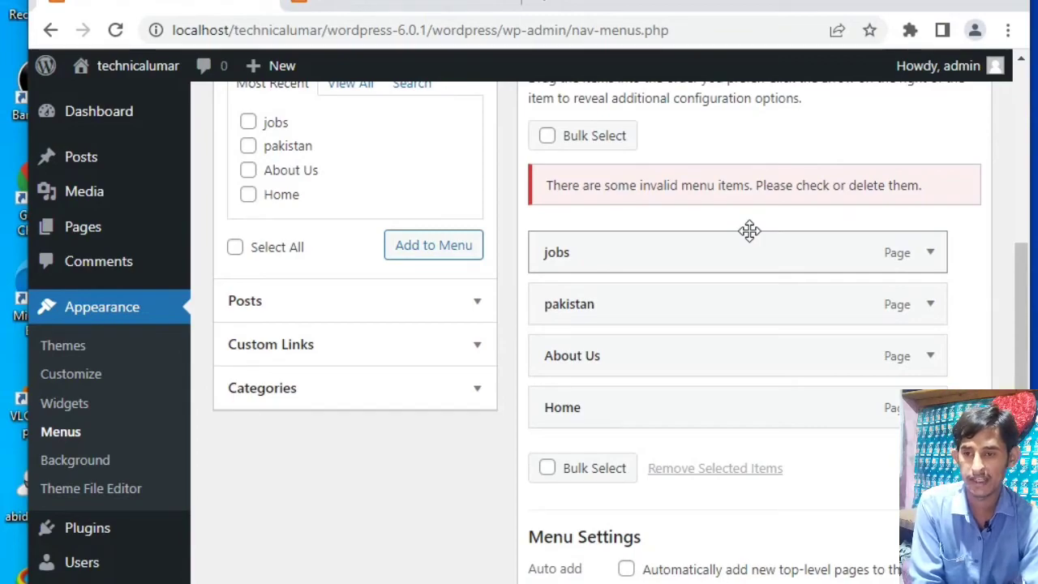
scroll(827, 101, "down", 3)
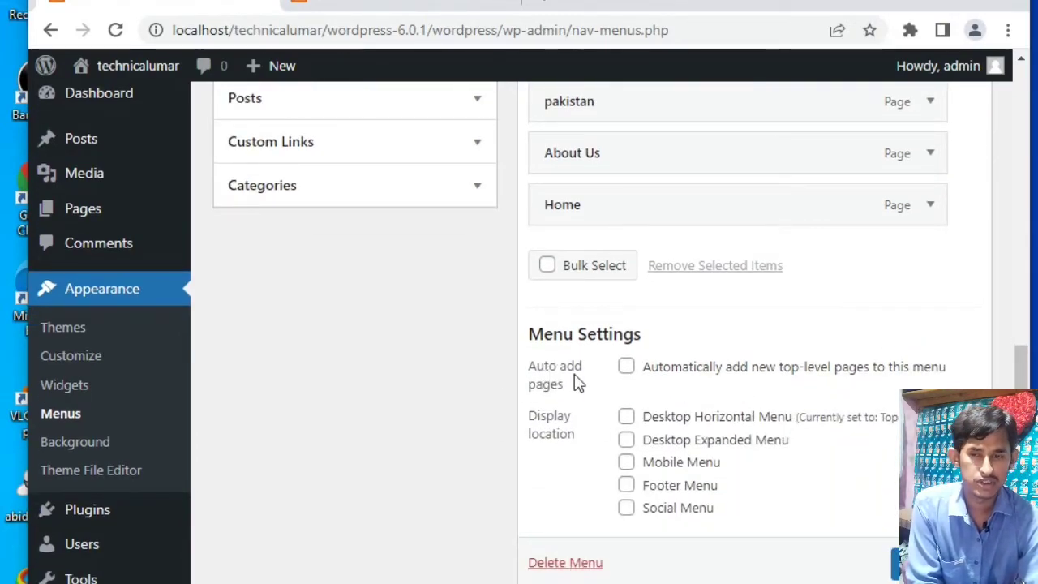
left_click(626, 367)
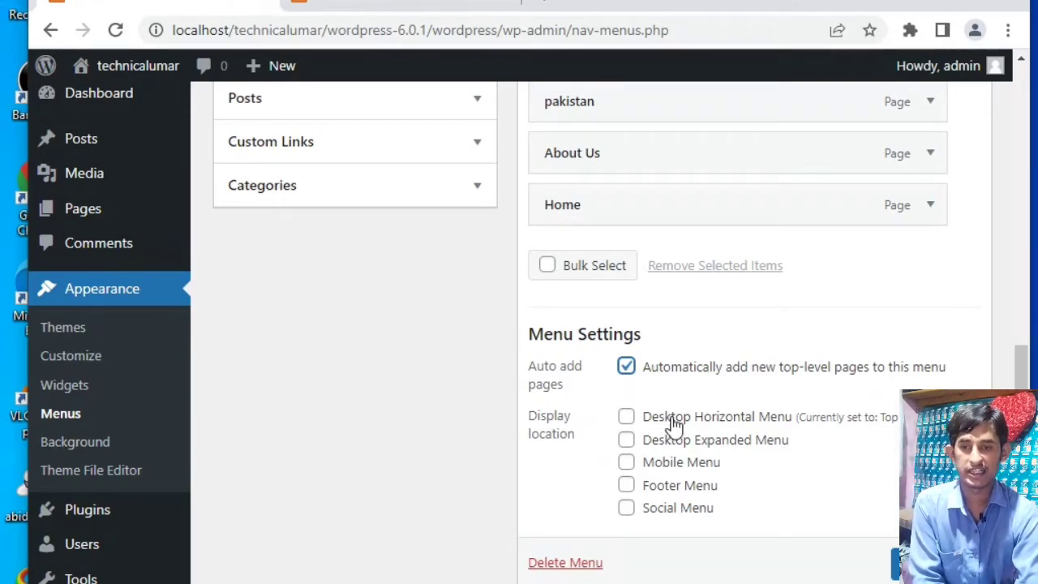
left_click(627, 420)
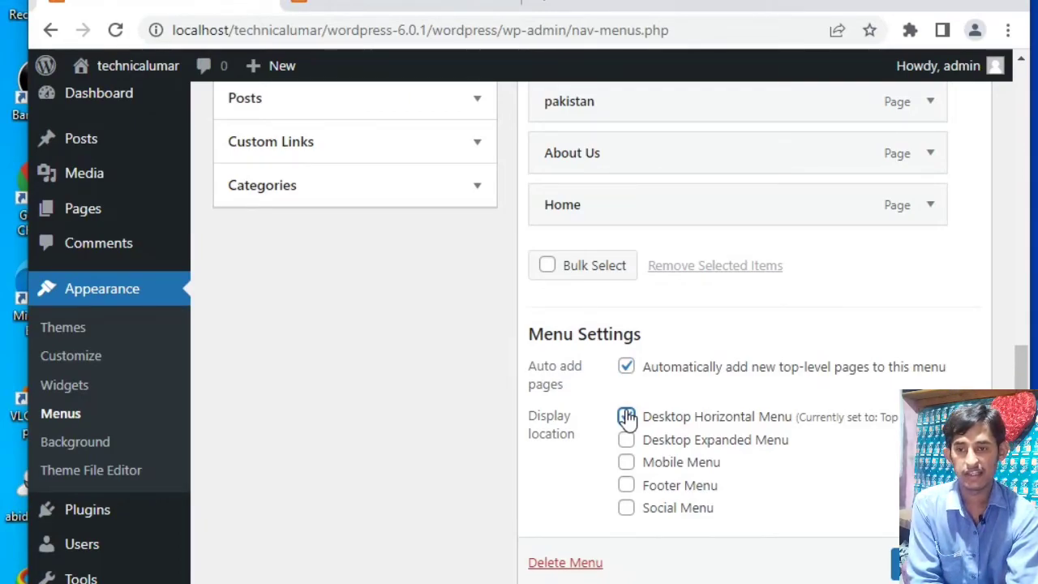
left_click(626, 465)
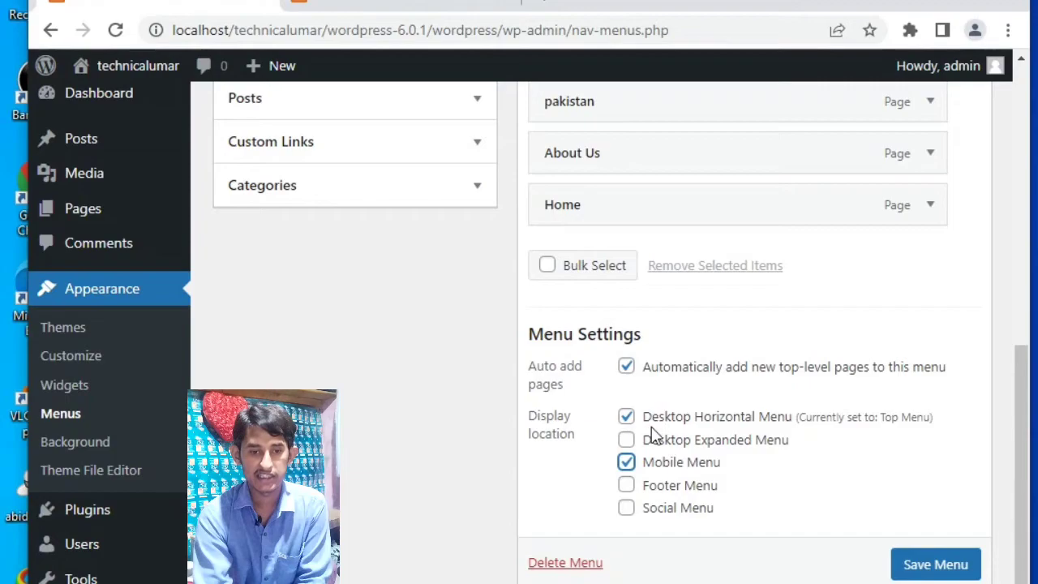
left_click(949, 567)
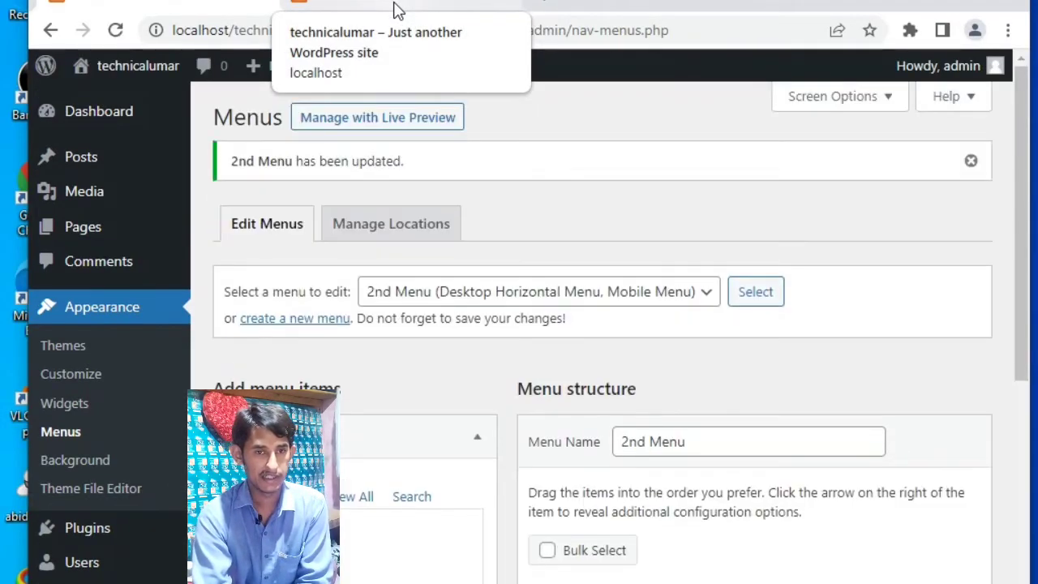
- Reload the site's home page and check the items and their order in its navigation menu
left_click(397, 8)
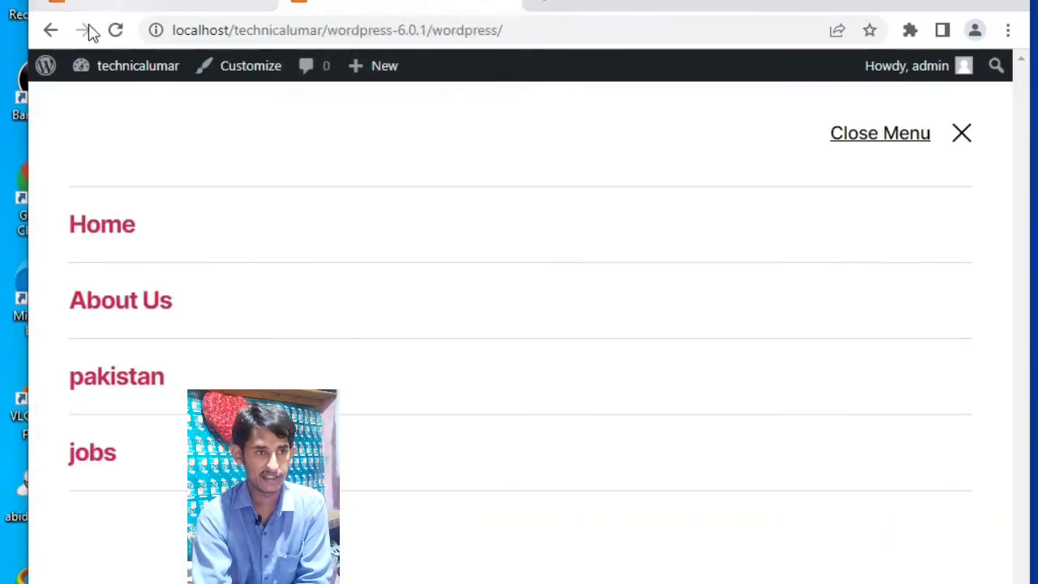
left_click(118, 31)
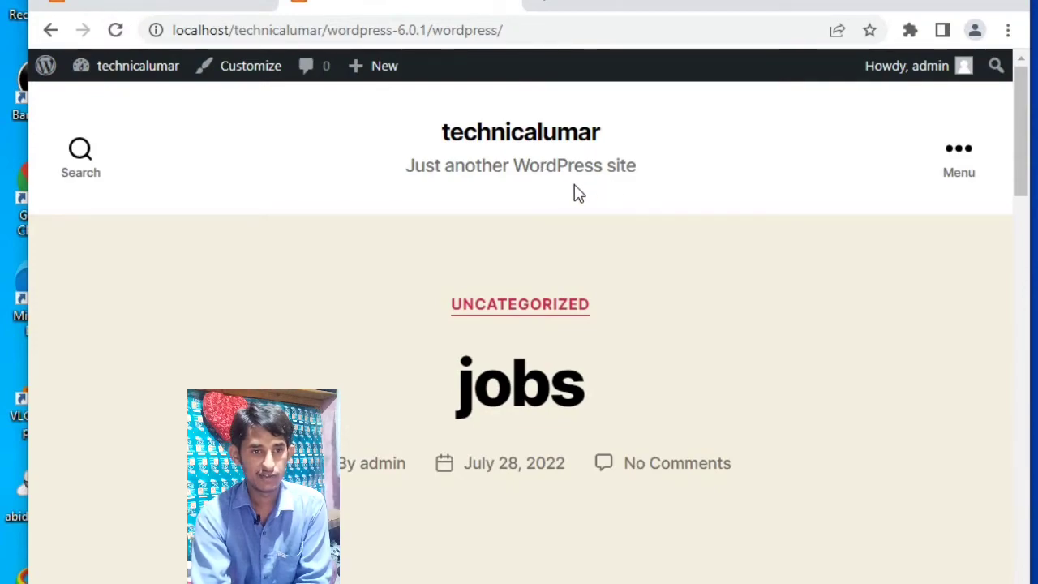
left_click(949, 182)
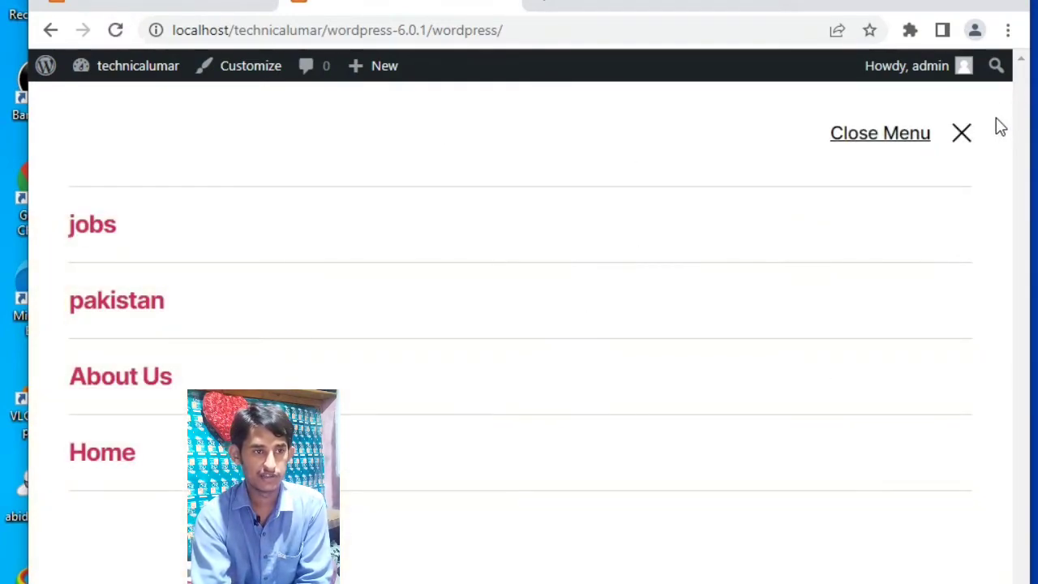
left_click(965, 136)
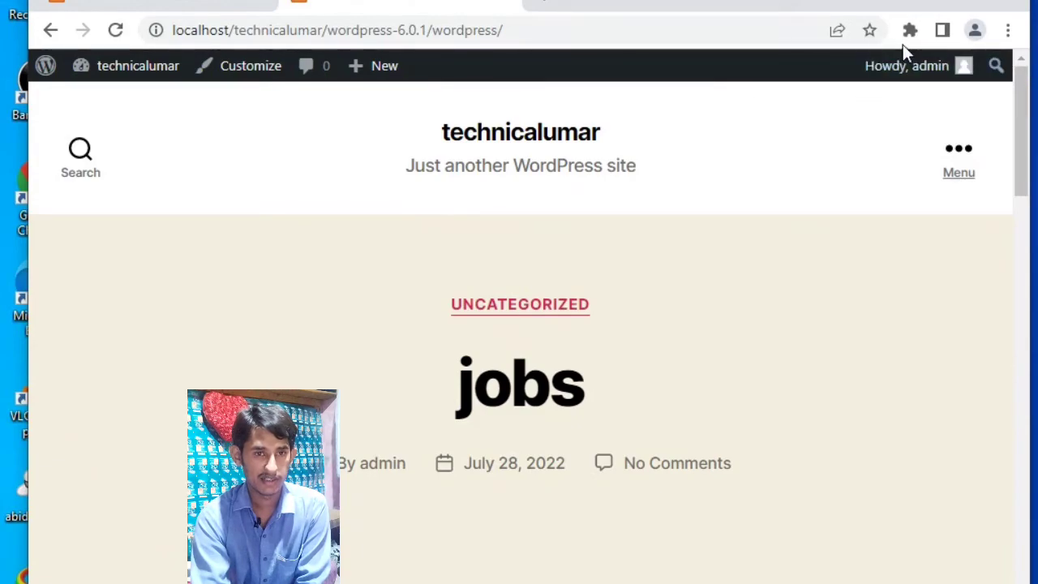
- Open the logged-in admin account's profile from the site's front end
left_click(915, 71)
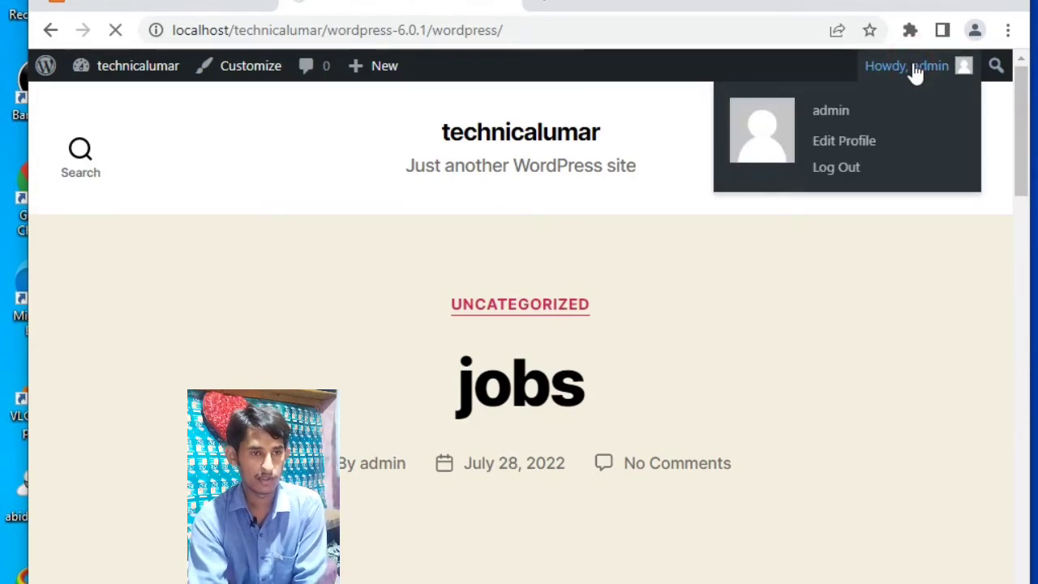